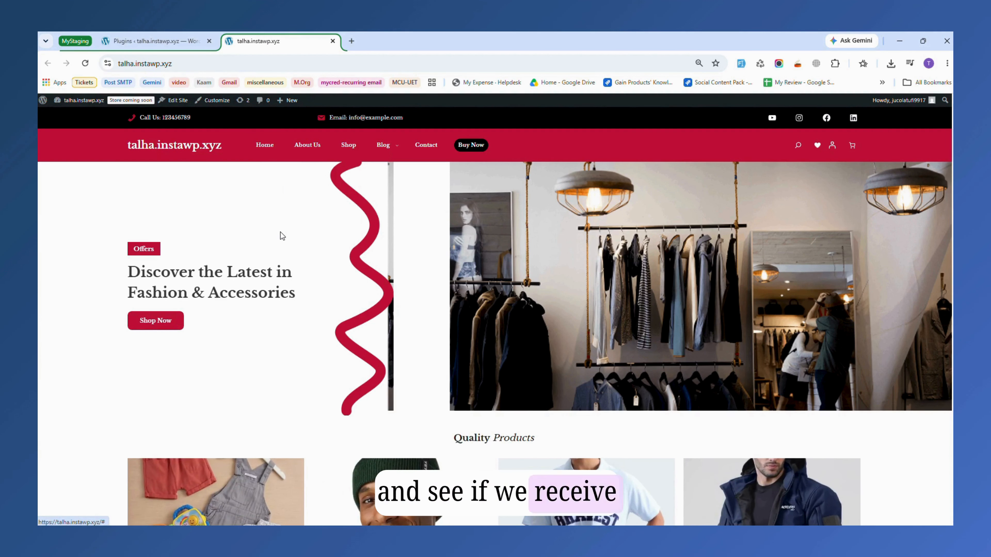
Step: Add the Polo product to the cart in the online store and proceed to checkout
{"action": "scroll", "coordinate": [280, 234], "scroll_direction": "down", "scroll_amount": 3}
{"action": "scroll", "coordinate": [282, 232], "scroll_direction": "down", "scroll_amount": 3}
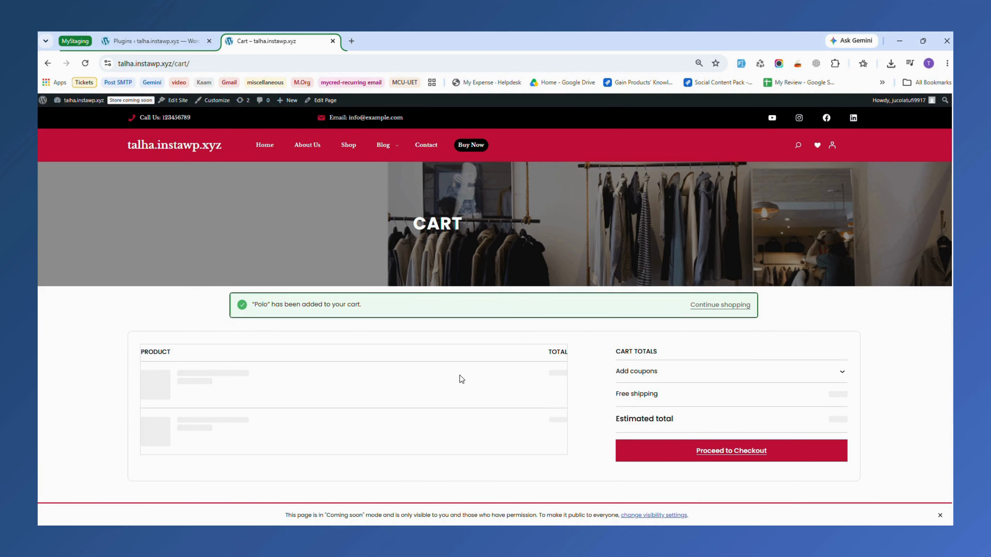
{"action": "scroll", "coordinate": [460, 377], "scroll_direction": "down", "scroll_amount": 3}
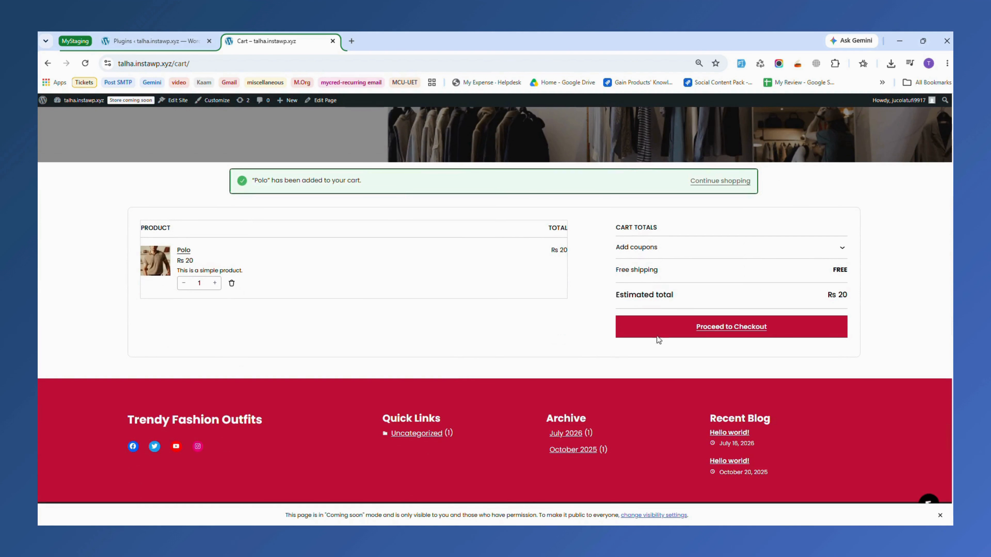
{"action": "left_click", "coordinate": [739, 327]}
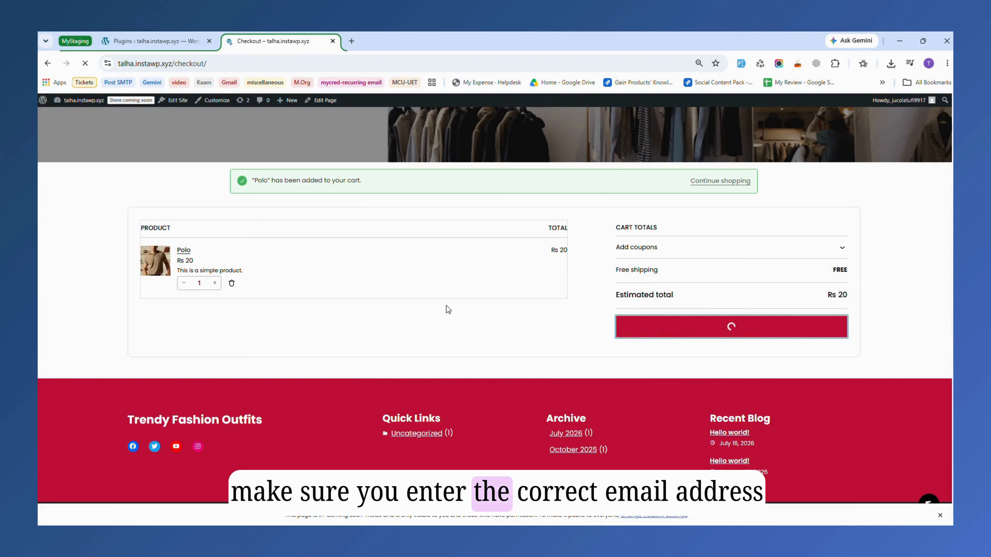
Step: Check the contact email on the checkout page and place the order with free shipping and cash on delivery
{"action": "scroll", "coordinate": [429, 311], "scroll_direction": "down", "scroll_amount": 2}
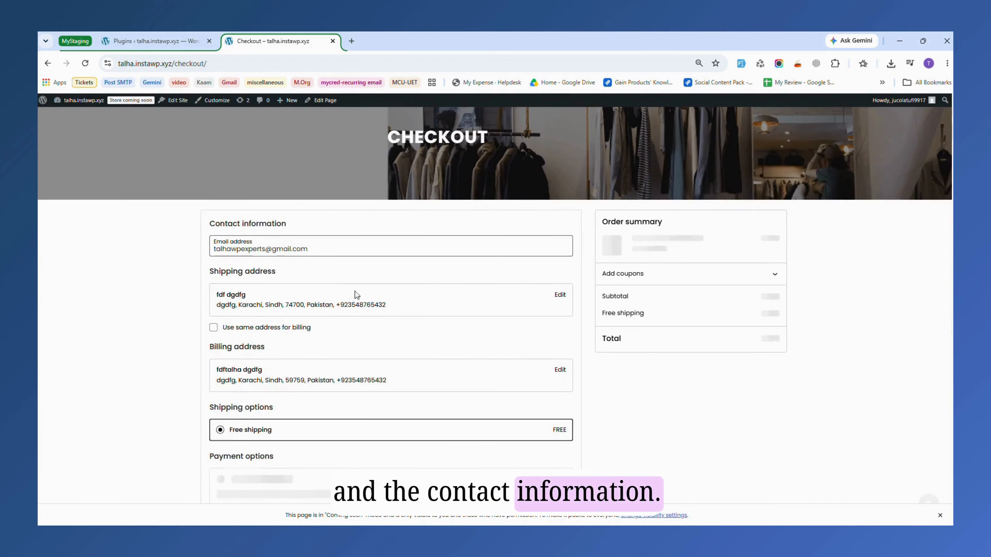
{"action": "left_click_drag", "start_coordinate": [308, 249], "coordinate": [209, 250]}
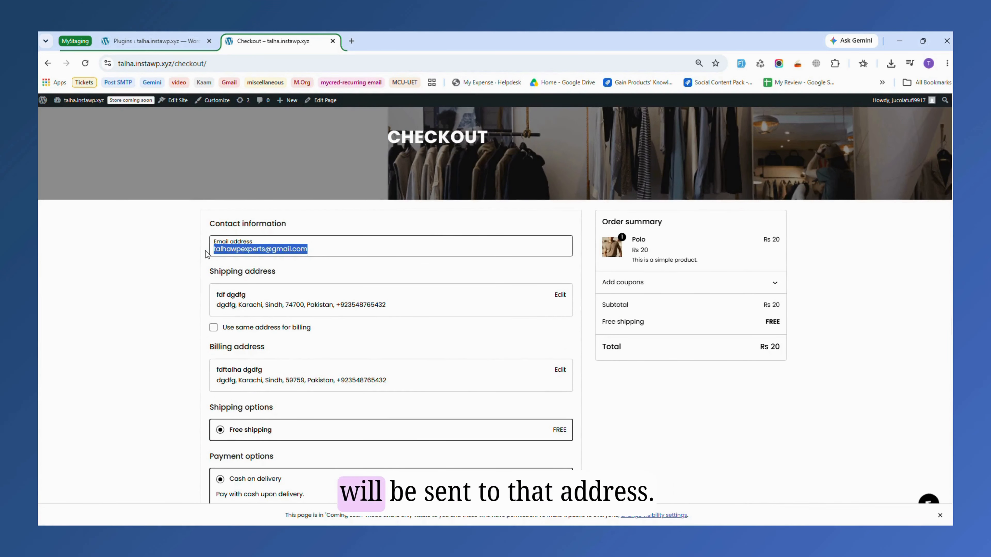
{"action": "left_click", "coordinate": [151, 299]}
{"action": "scroll", "coordinate": [186, 299], "scroll_direction": "down", "scroll_amount": 1}
{"action": "scroll", "coordinate": [185, 299], "scroll_direction": "down", "scroll_amount": 5}
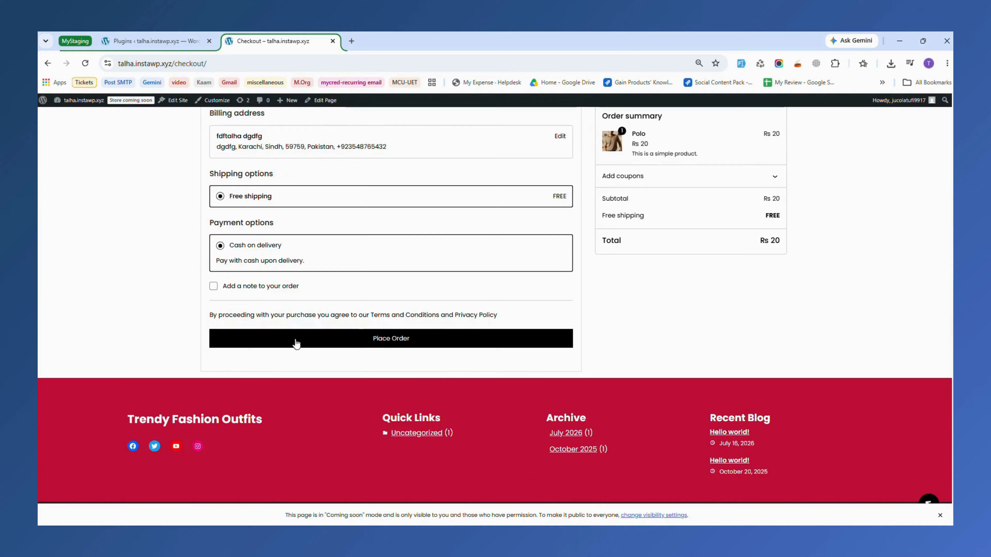
{"action": "left_click", "coordinate": [295, 340]}
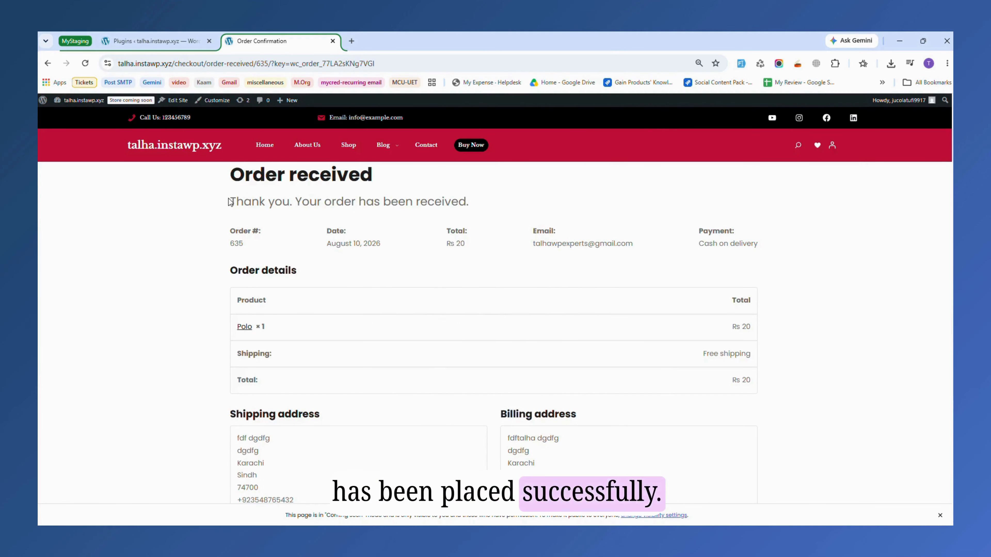
Step: Review the order confirmation, switch to Gmail, and check the signed-in account and its inbox for the order email
{"action": "left_click_drag", "start_coordinate": [230, 202], "coordinate": [309, 210]}
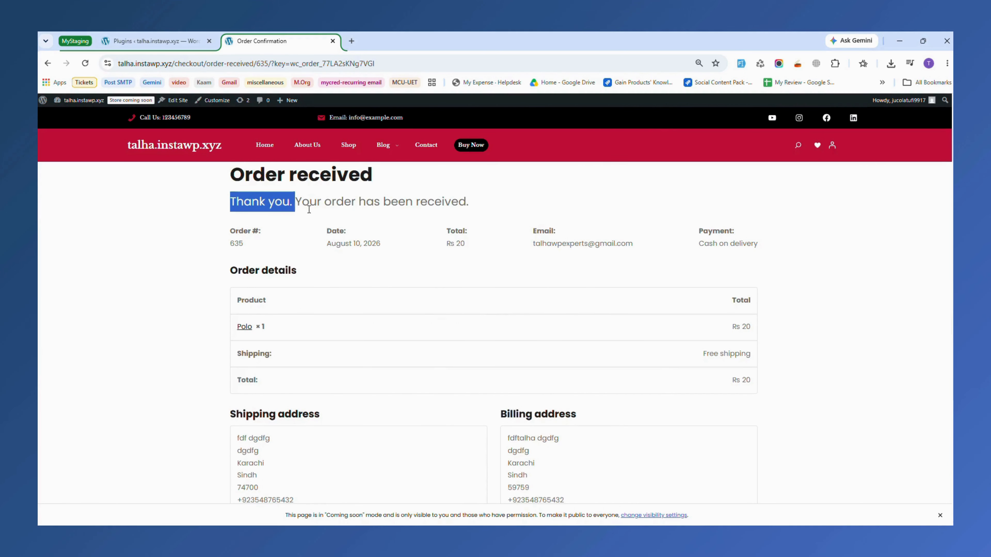
{"action": "left_click", "coordinate": [529, 196]}
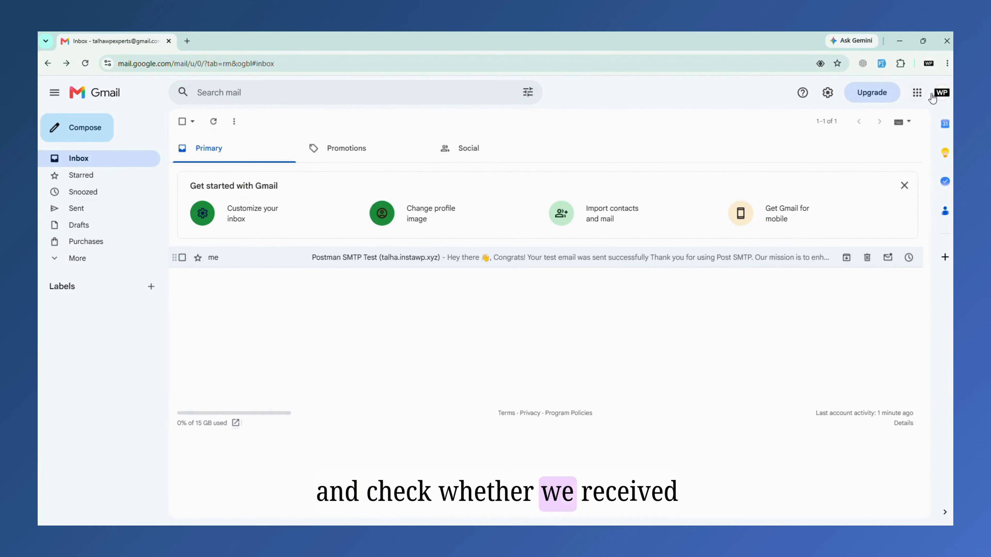
{"action": "left_click", "coordinate": [936, 93]}
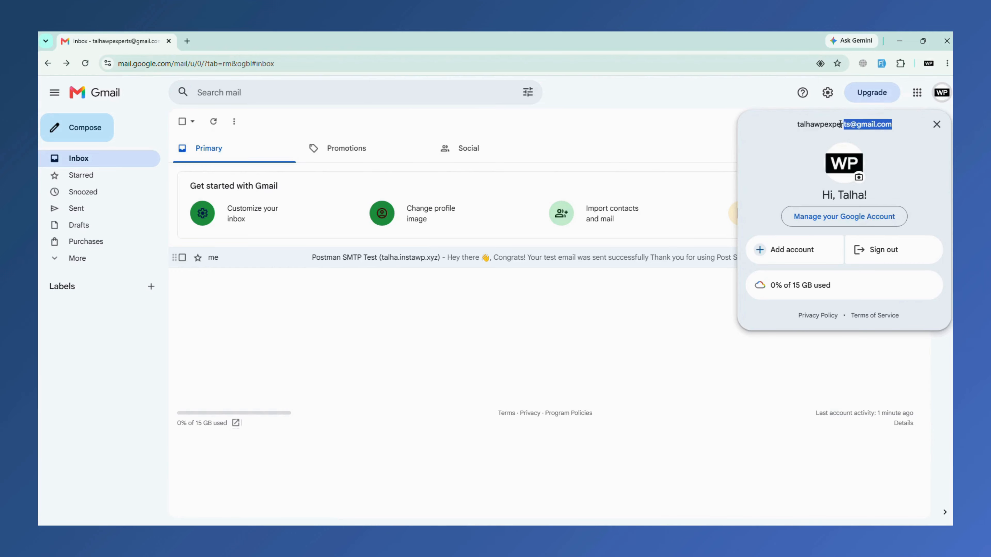
{"action": "left_click", "coordinate": [640, 127]}
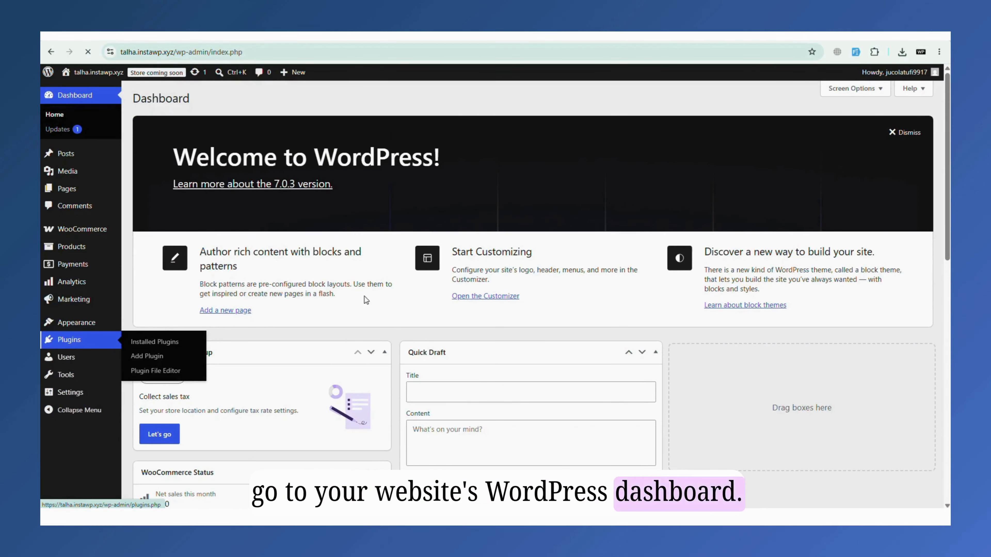
Step: In the WordPress dashboard, search the plugin directory for "Post SMTP" and install the Post SMTP plugin
{"action": "left_click", "coordinate": [68, 340]}
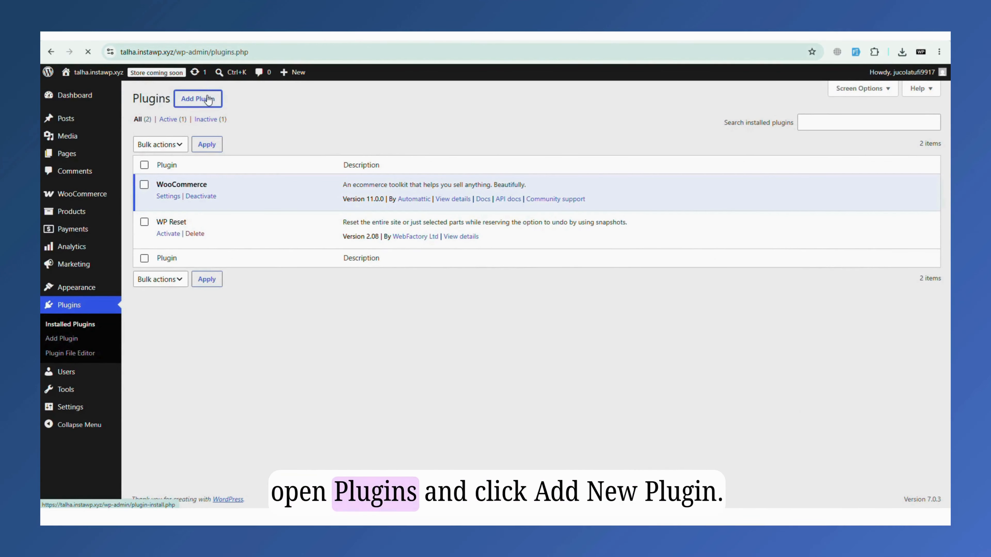
{"action": "left_click", "coordinate": [198, 99]}
{"action": "left_click", "coordinate": [767, 148]}
{"action": "type", "text": "Post SM"}
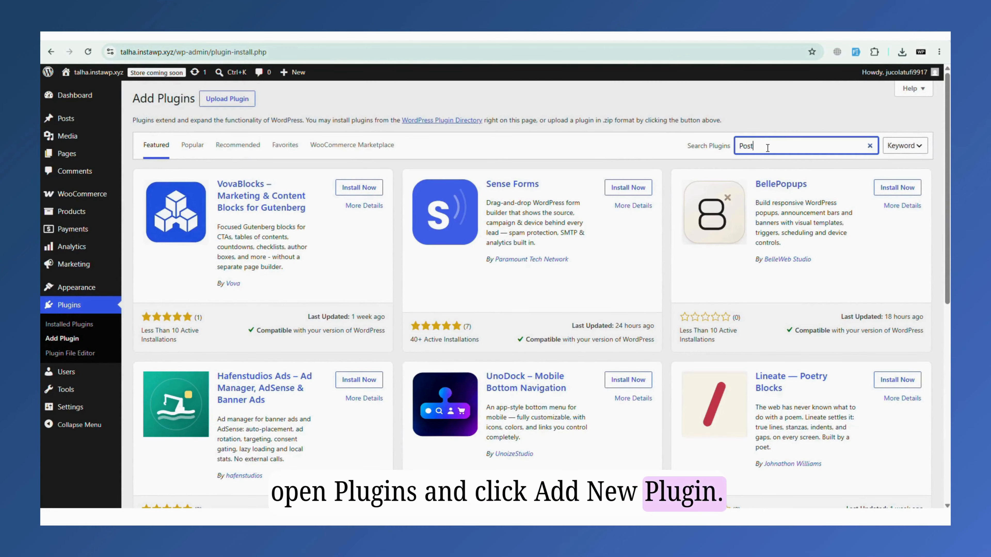
{"action": "type", "text": "TP"}
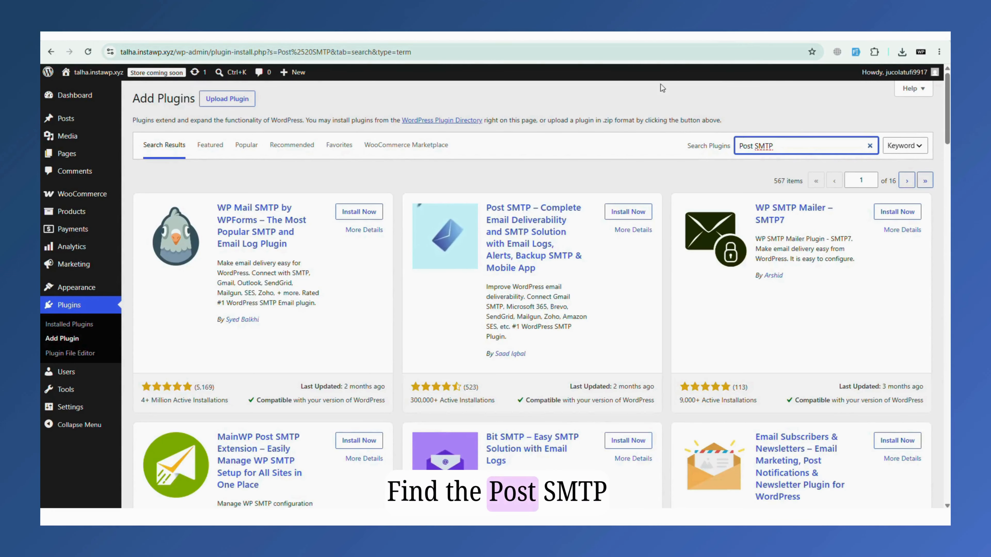
{"action": "left_click", "coordinate": [629, 214]}
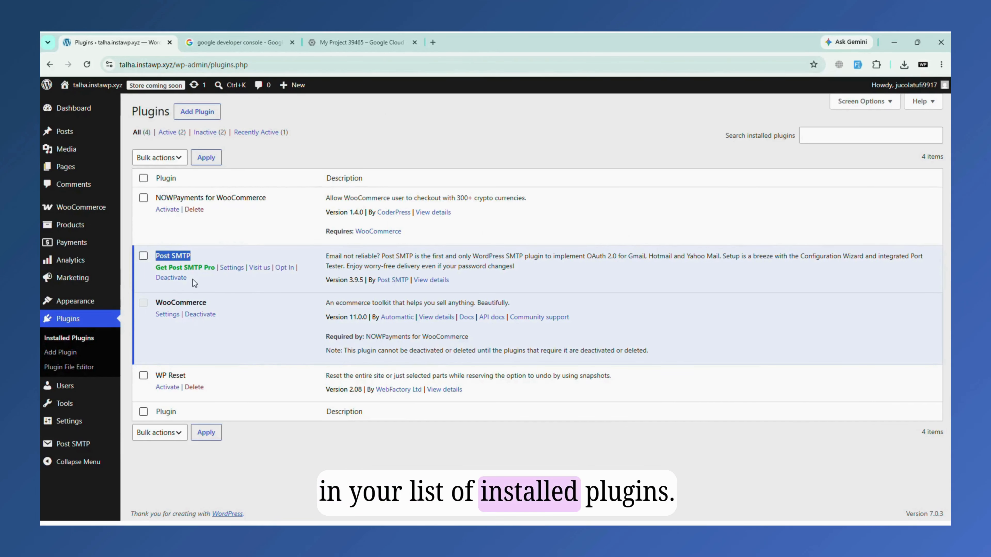
Step: Relaunch the Post SMTP setup wizard with Gmail API as the mailer
{"action": "left_click", "coordinate": [69, 445]}
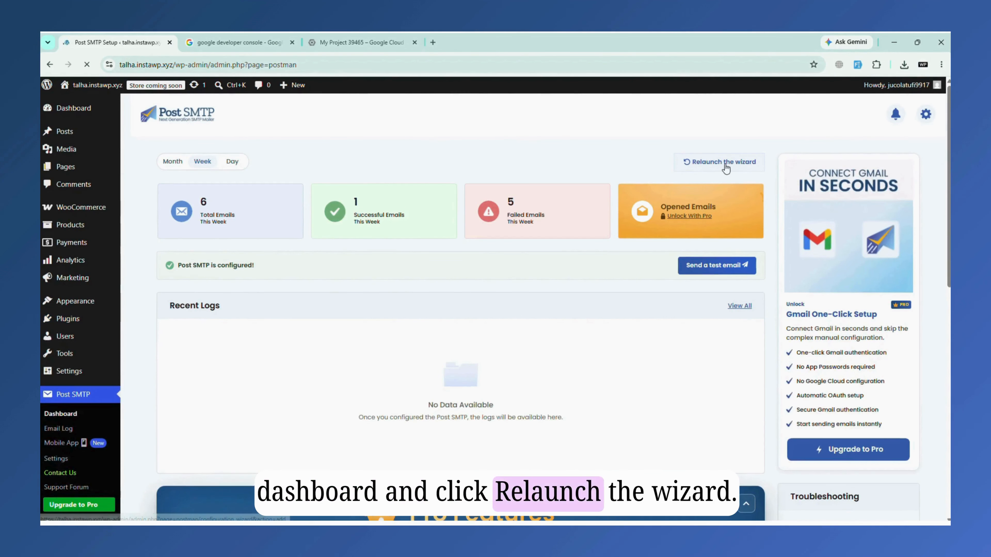
{"action": "left_click", "coordinate": [720, 162]}
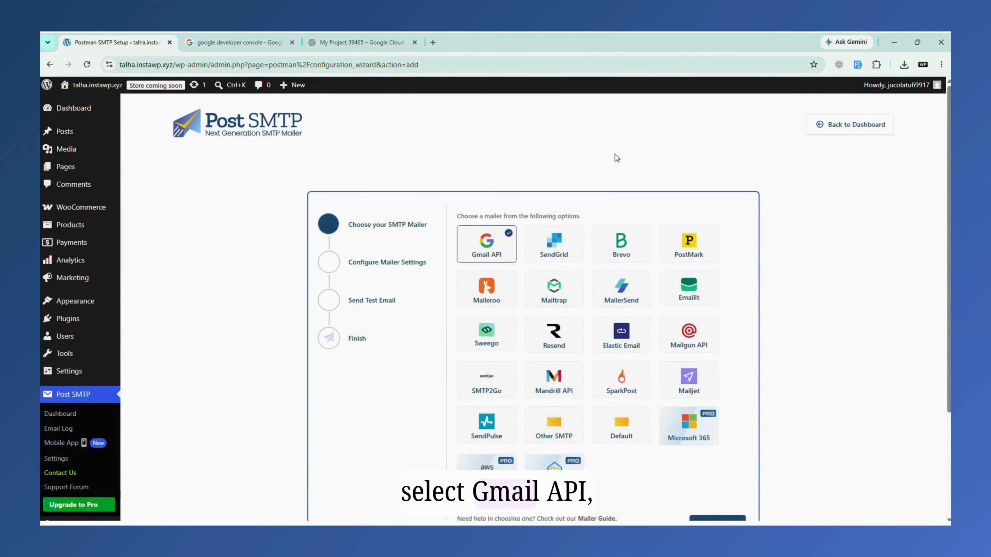
{"action": "scroll", "coordinate": [503, 246], "scroll_direction": "down", "scroll_amount": 2}
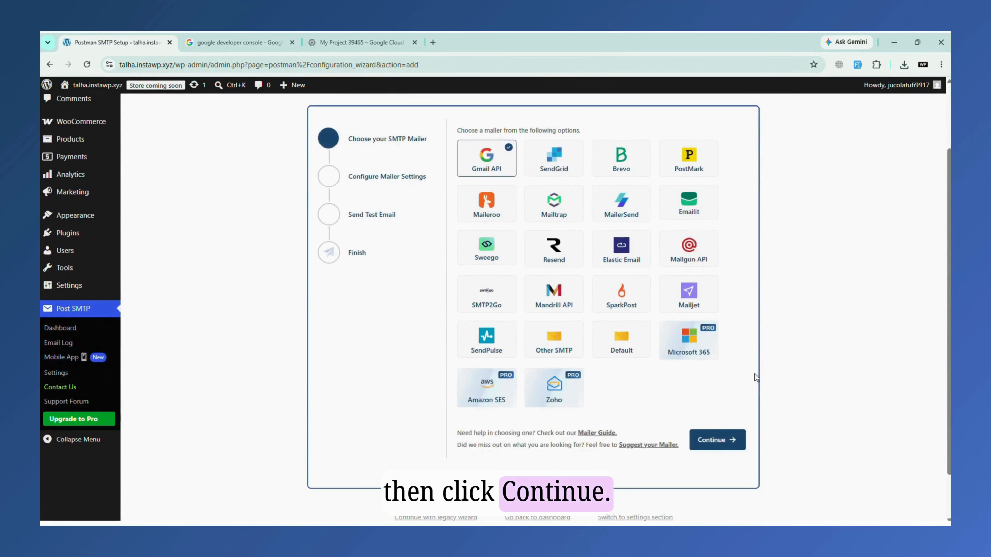
Step: Switch to the Google Cloud console and create a new project named "My Project Post SMTP"
{"action": "left_click", "coordinate": [225, 39]}
{"action": "left_click_drag", "start_coordinate": [254, 104], "coordinate": [180, 94]}
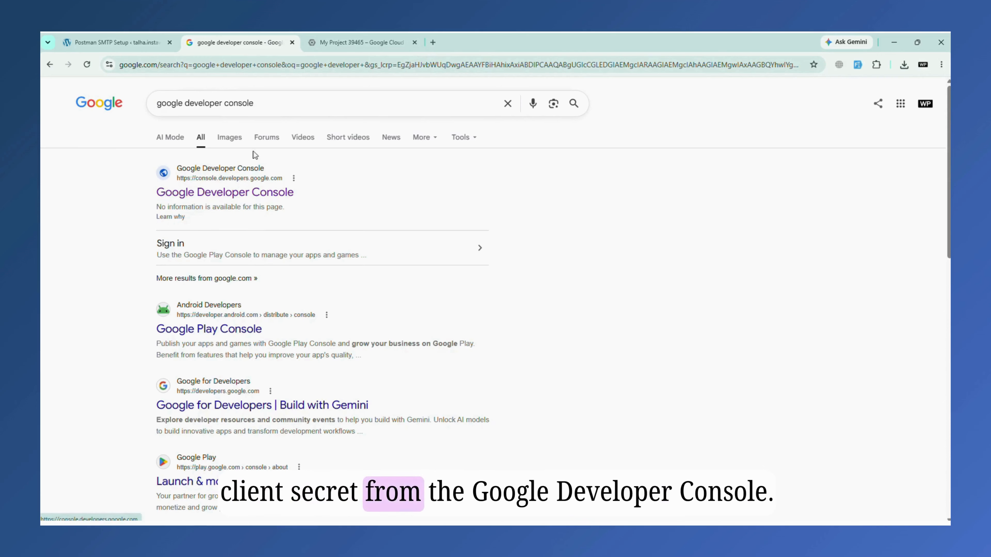
{"action": "left_click", "coordinate": [354, 40]}
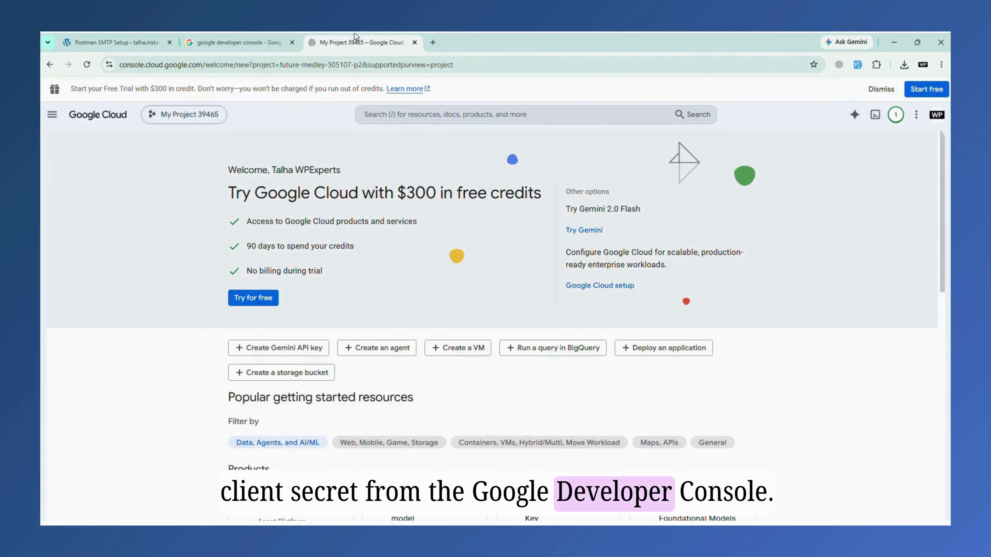
{"action": "left_click", "coordinate": [174, 117]}
{"action": "left_click", "coordinate": [659, 176]}
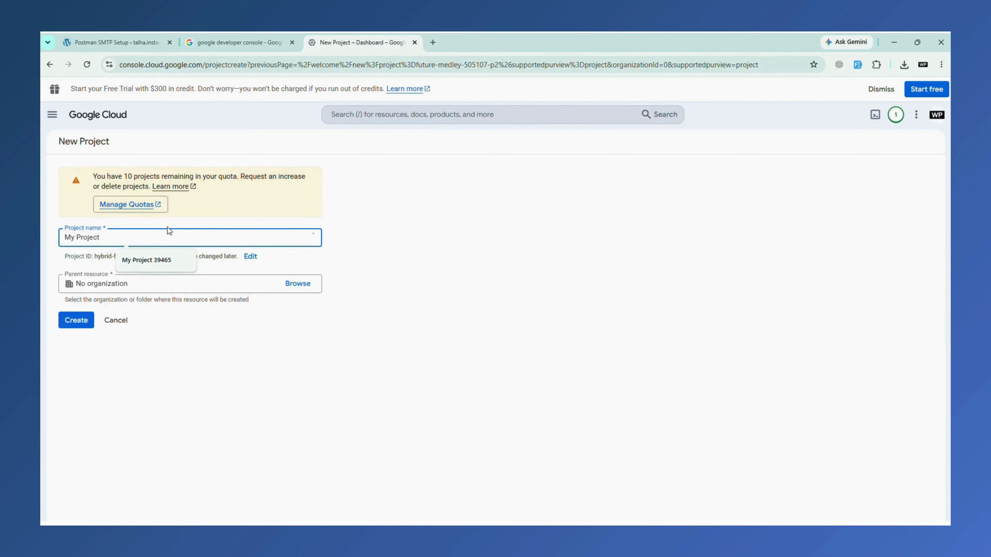
{"action": "type", "text": "Post "}
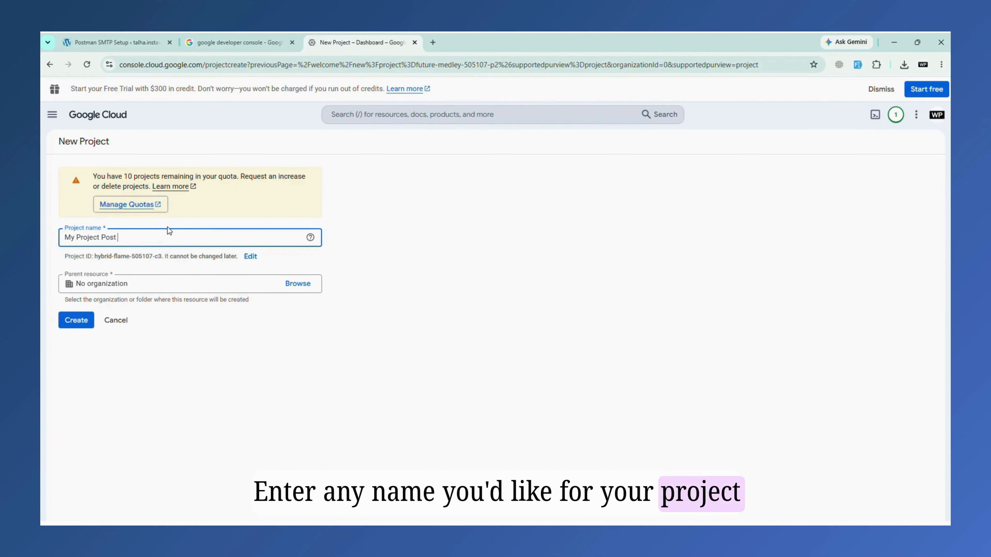
{"action": "type", "text": "SMT"}
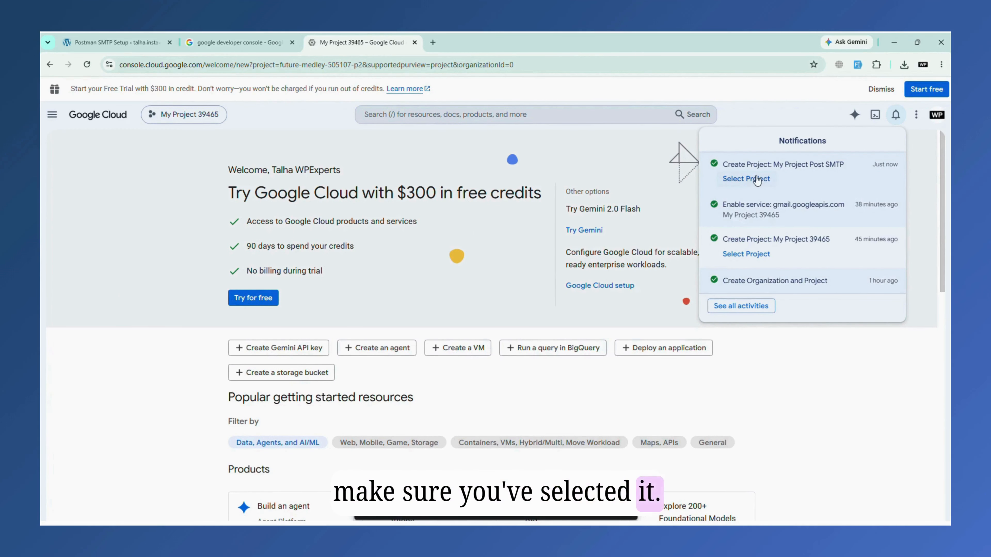
Step: Select the project My Project Post SMTP and open its API Library
{"action": "left_click", "coordinate": [746, 178]}
{"action": "left_click", "coordinate": [53, 115]}
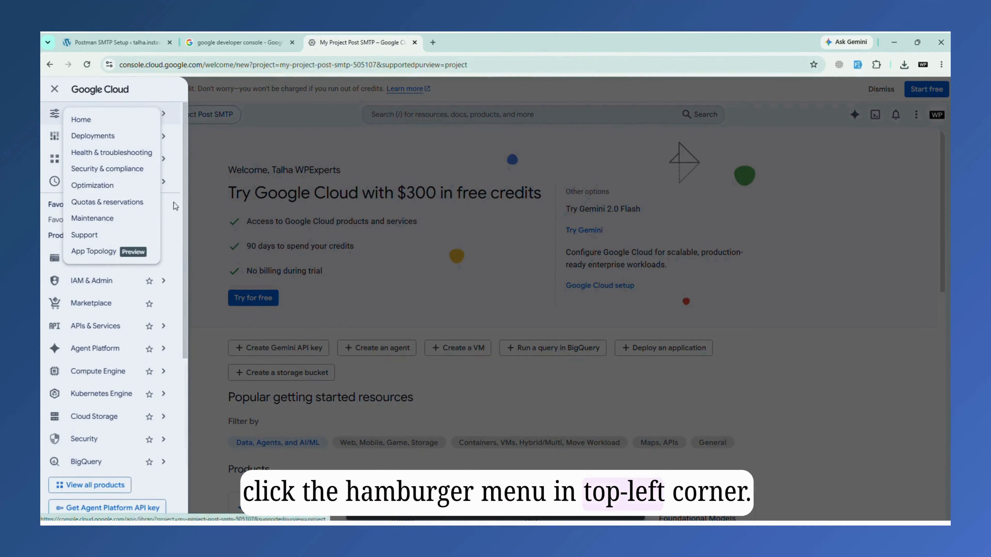
{"action": "mouse_move", "coordinate": [99, 285]}
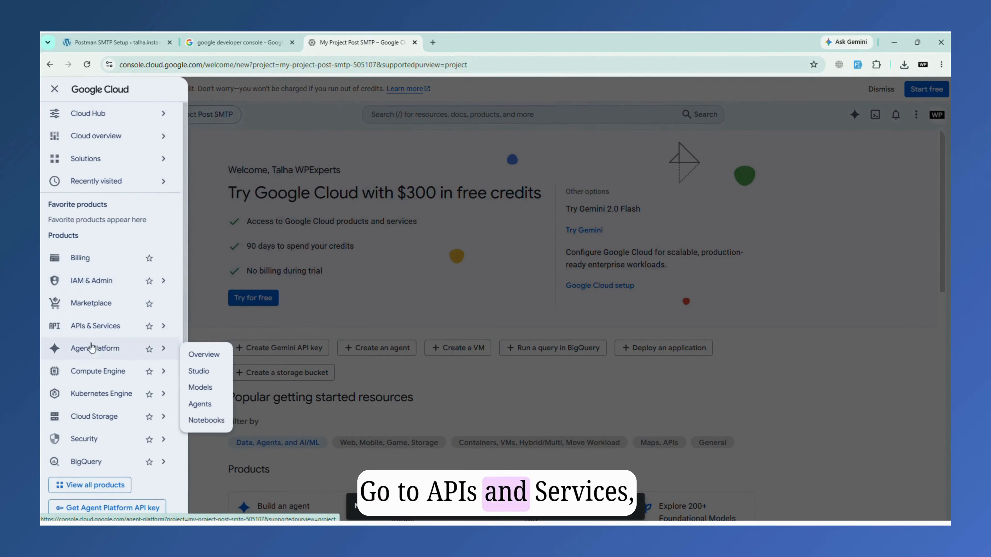
{"action": "mouse_move", "coordinate": [87, 332]}
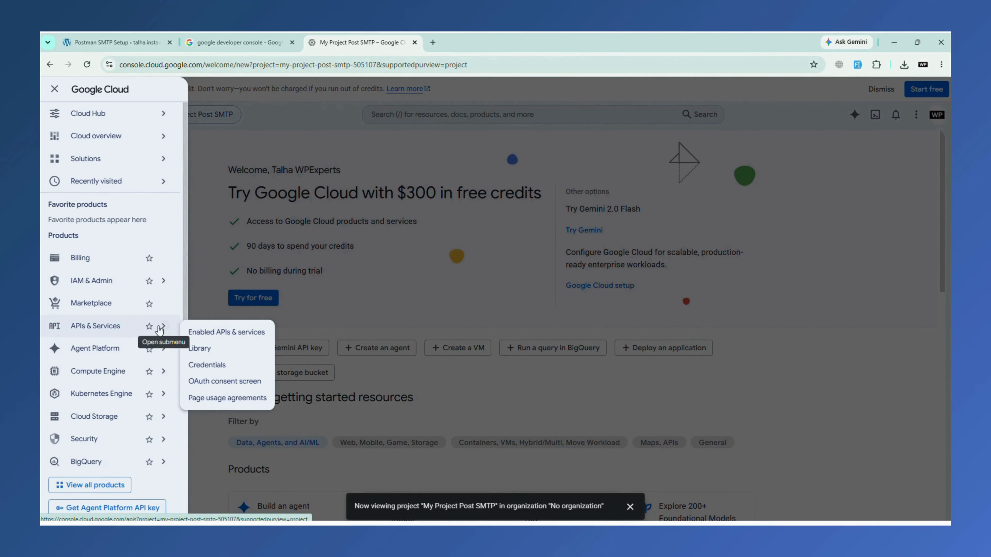
{"action": "left_click", "coordinate": [196, 350]}
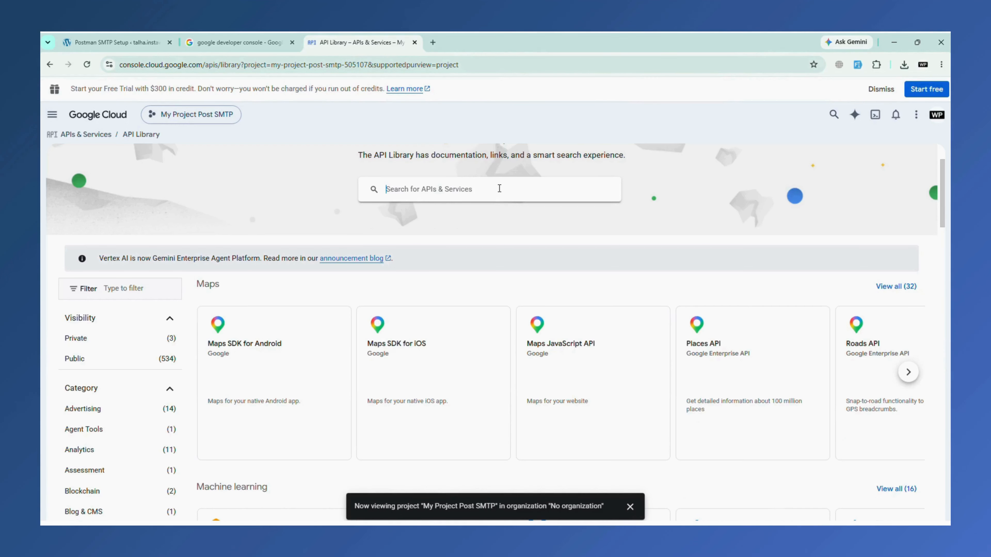
Step: Search the API Library for "Gmail API" and enable the Gmail API for the project
{"action": "left_click", "coordinate": [499, 189]}
{"action": "type", "text": "Gmai"}
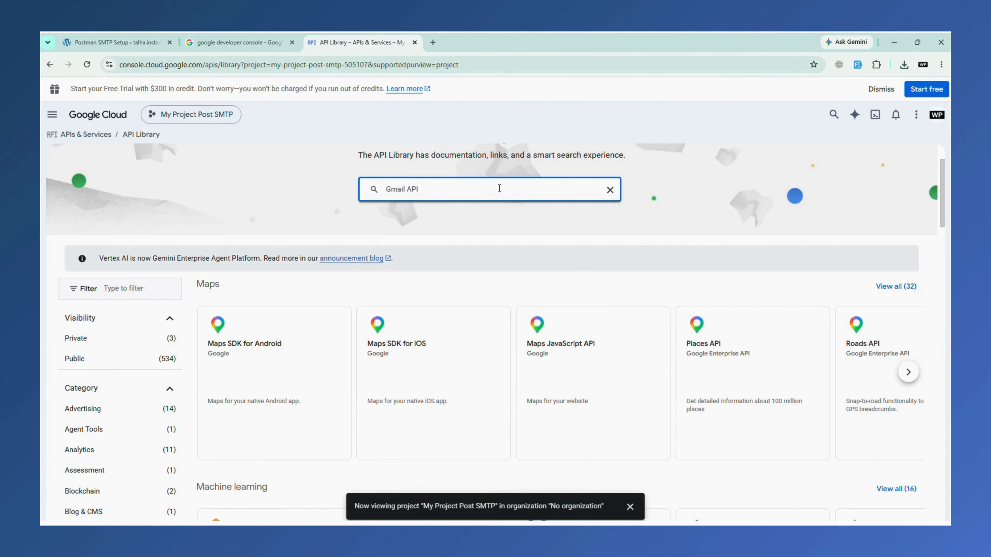
{"action": "type", "text": "l API"}
{"action": "key", "text": "Return"}
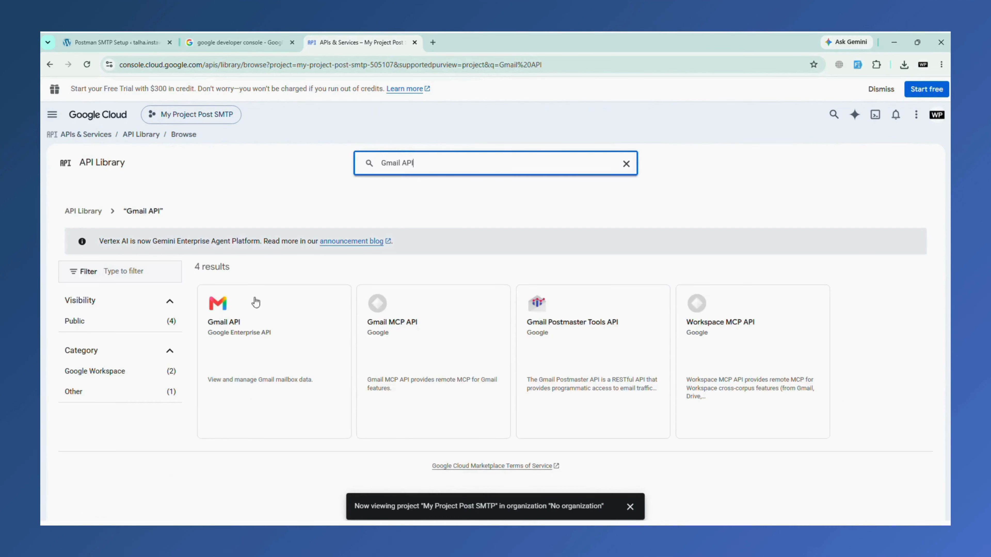
{"action": "left_click", "coordinate": [283, 347]}
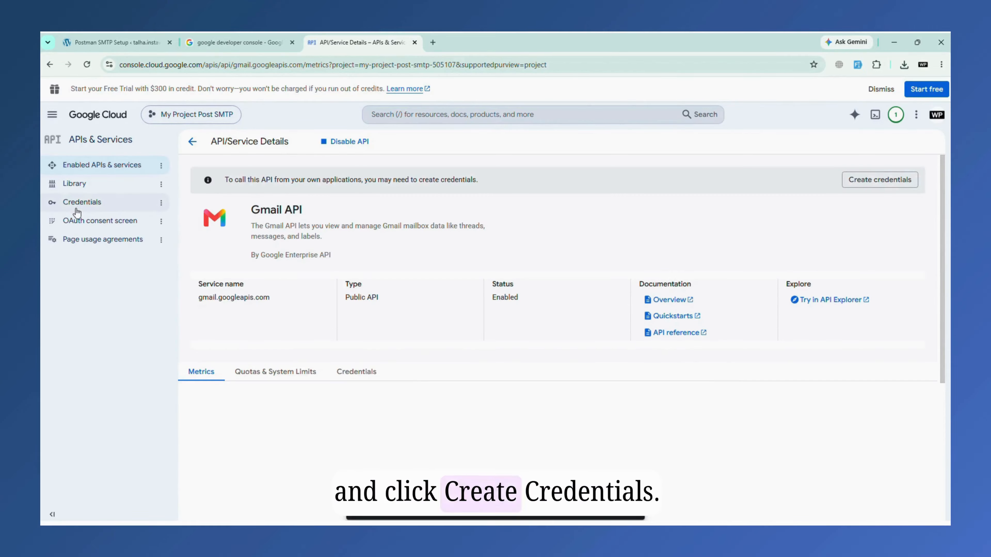
Step: Start creating an OAuth client ID credential and open the project configuration for its consent screen
{"action": "left_click", "coordinate": [82, 202]}
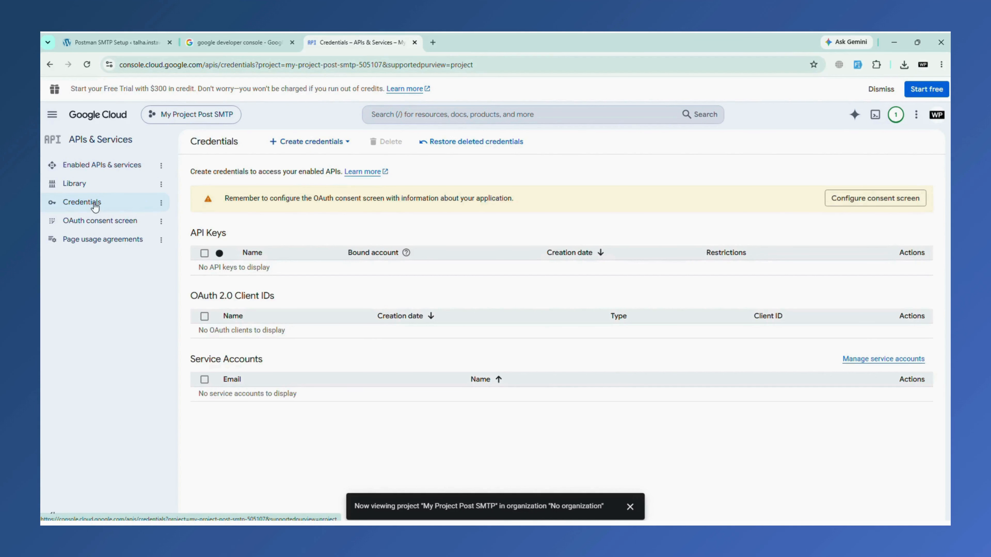
{"action": "left_click", "coordinate": [323, 144]}
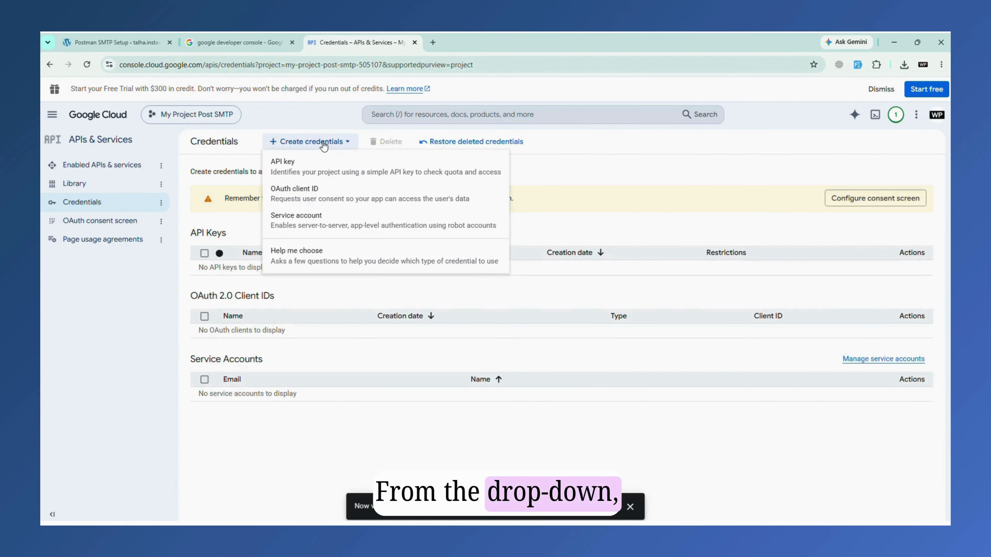
{"action": "left_click", "coordinate": [316, 197]}
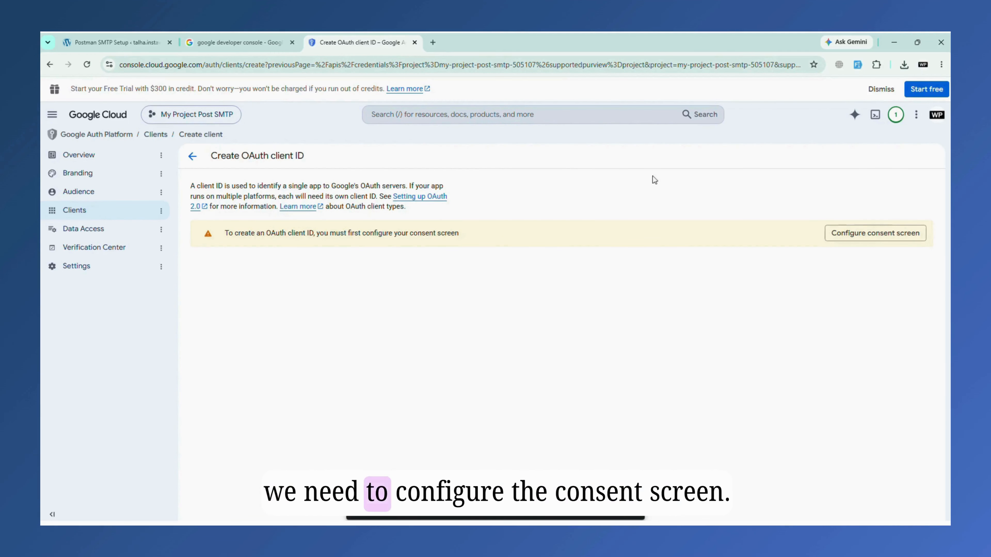
{"action": "left_click", "coordinate": [871, 234]}
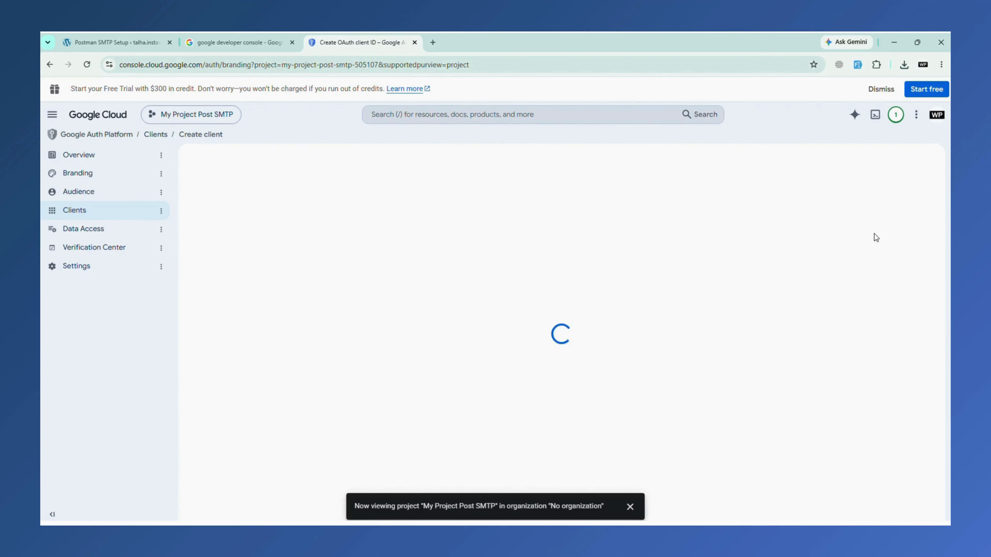
{"action": "left_click", "coordinate": [570, 402]}
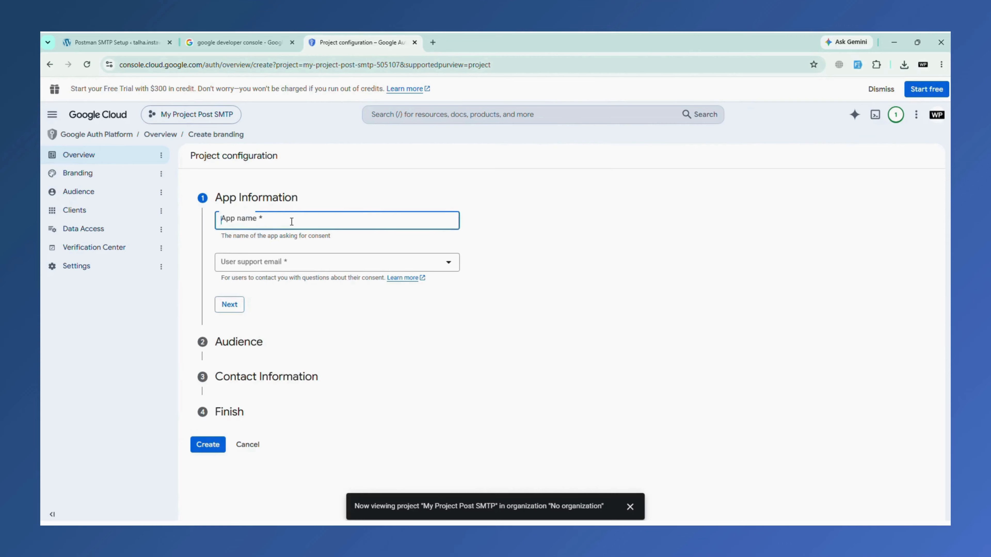
Step: Name the app "Post SMTP", choose the account's address as user support email, and set the audience to External
{"action": "type", "text": "Post SMTP"}
{"action": "left_click", "coordinate": [308, 262]}
{"action": "left_click", "coordinate": [315, 271]}
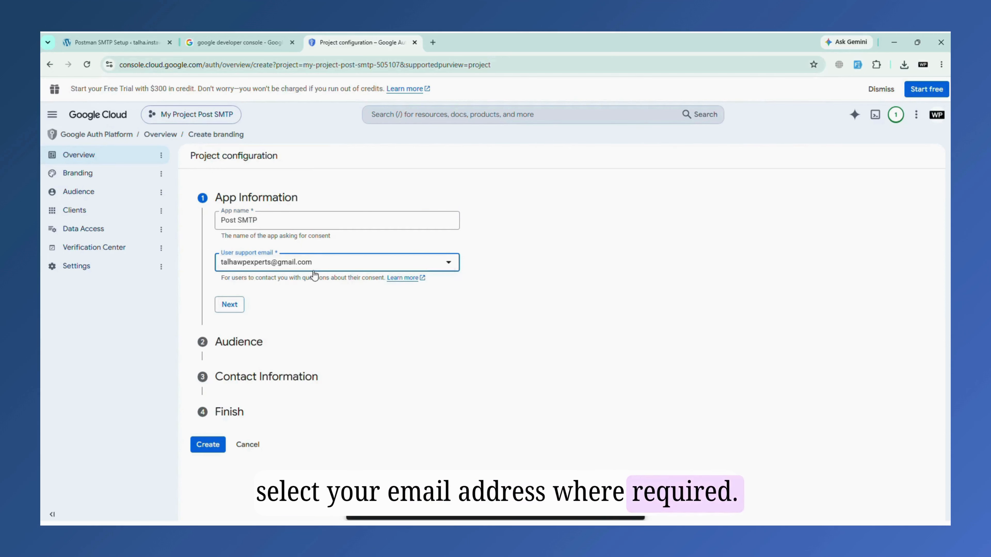
{"action": "left_click", "coordinate": [229, 305]}
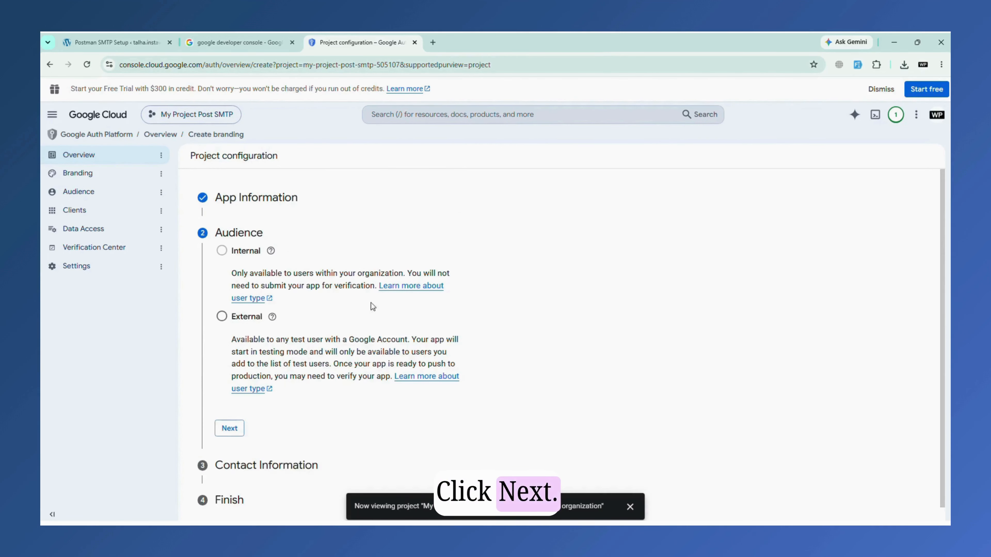
{"action": "left_click", "coordinate": [222, 316]}
{"action": "left_click", "coordinate": [229, 428]}
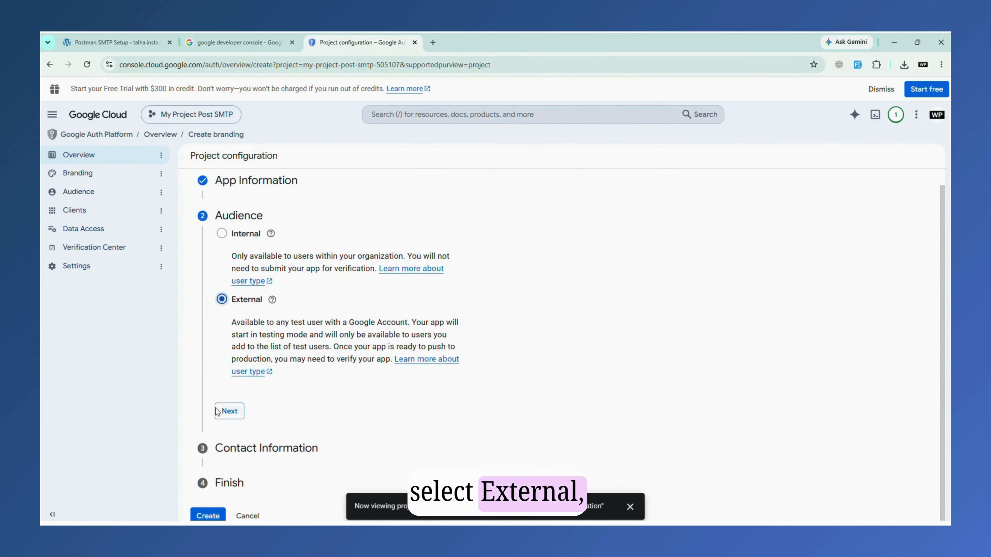
Step: Enter the contact email address, agree to the Google API Services User Data Policy, and create the project configuration
{"action": "left_click", "coordinate": [281, 293]}
{"action": "key", "text": "ctrl+v"}
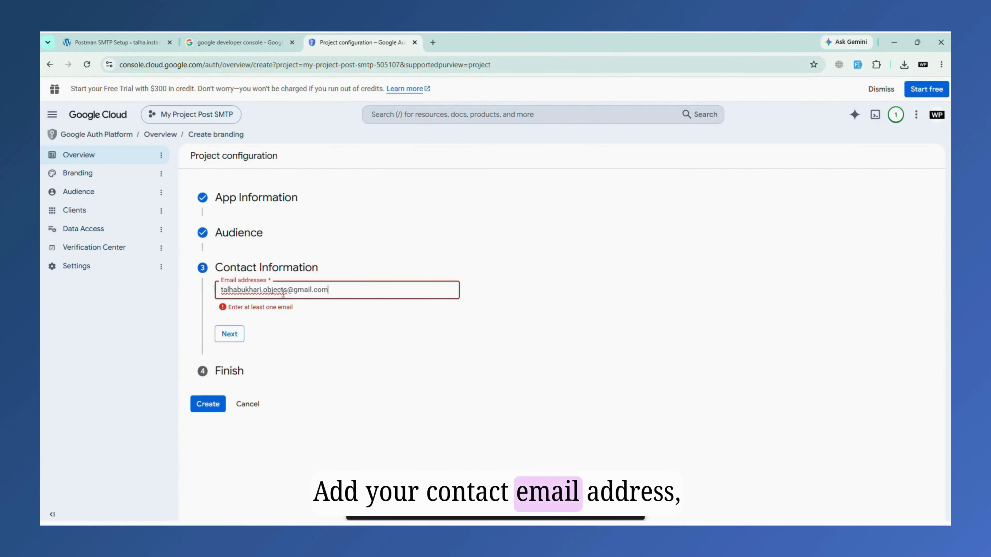
{"action": "left_click", "coordinate": [223, 338]}
{"action": "left_click", "coordinate": [222, 320]}
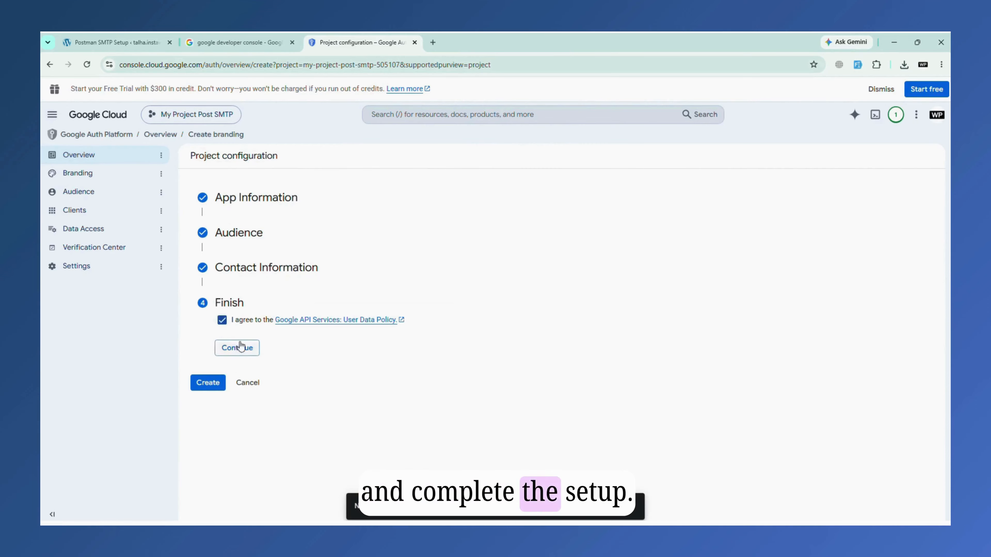
{"action": "left_click", "coordinate": [239, 347]}
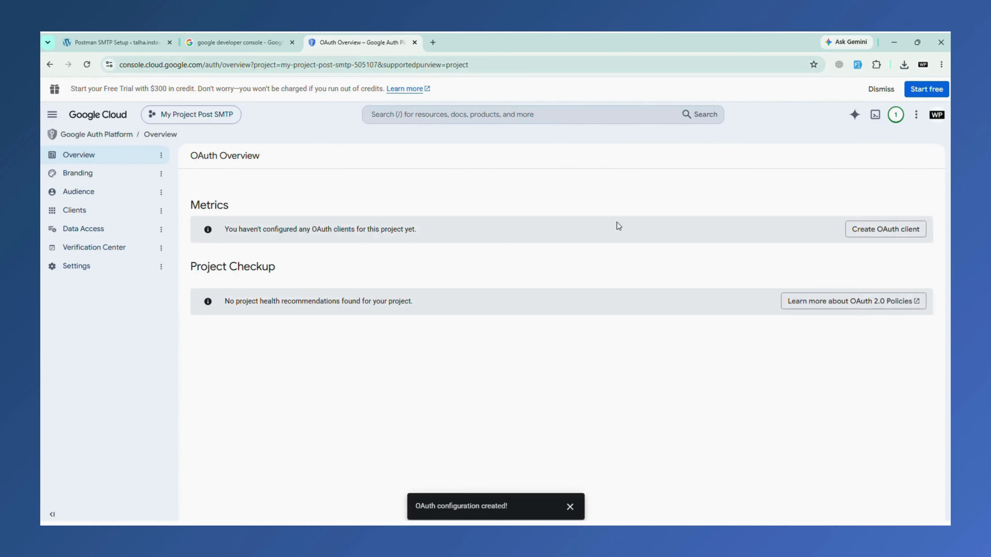
Step: Start a new OAuth client of type Web application and name it "Post SMTP"
{"action": "left_click", "coordinate": [879, 230]}
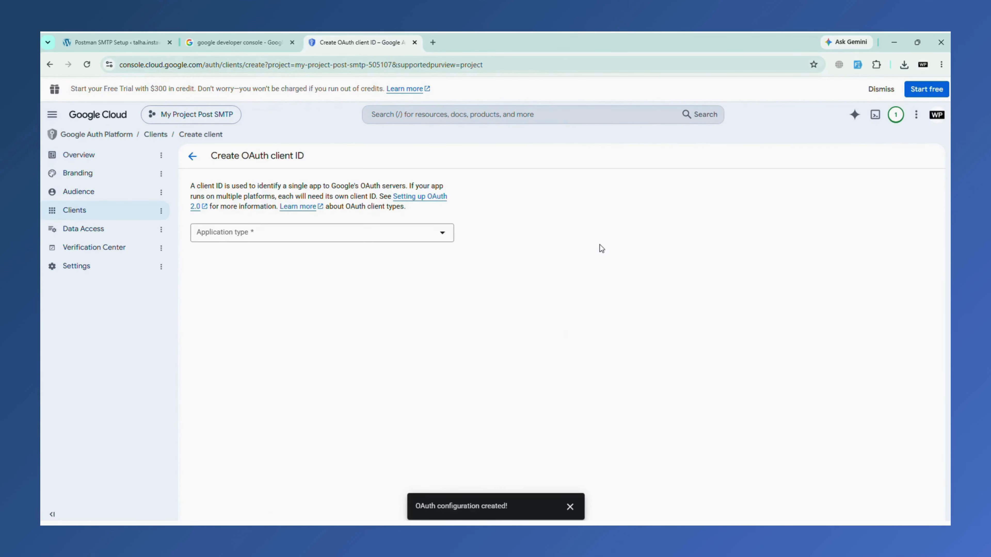
{"action": "left_click", "coordinate": [381, 234]}
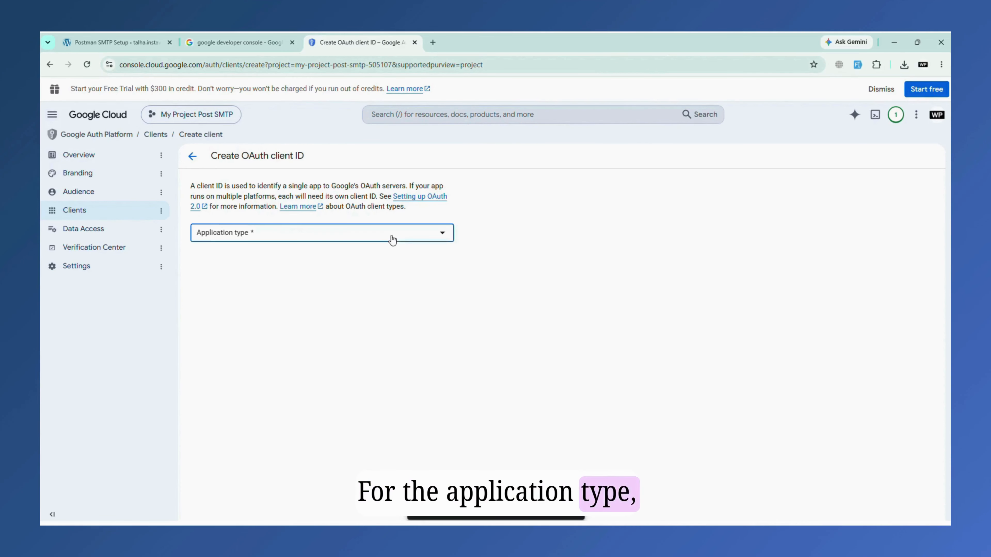
{"action": "left_click", "coordinate": [381, 239]}
{"action": "left_click", "coordinate": [288, 262]}
{"action": "key", "text": "ctrl+a"}
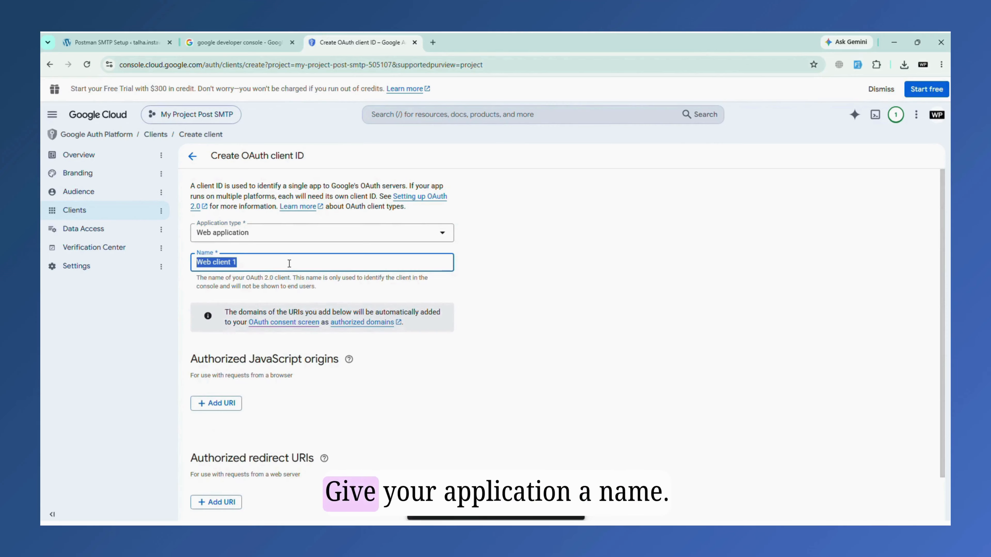
{"action": "key", "text": "BackSpace"}
{"action": "type", "text": "Post SMT"}
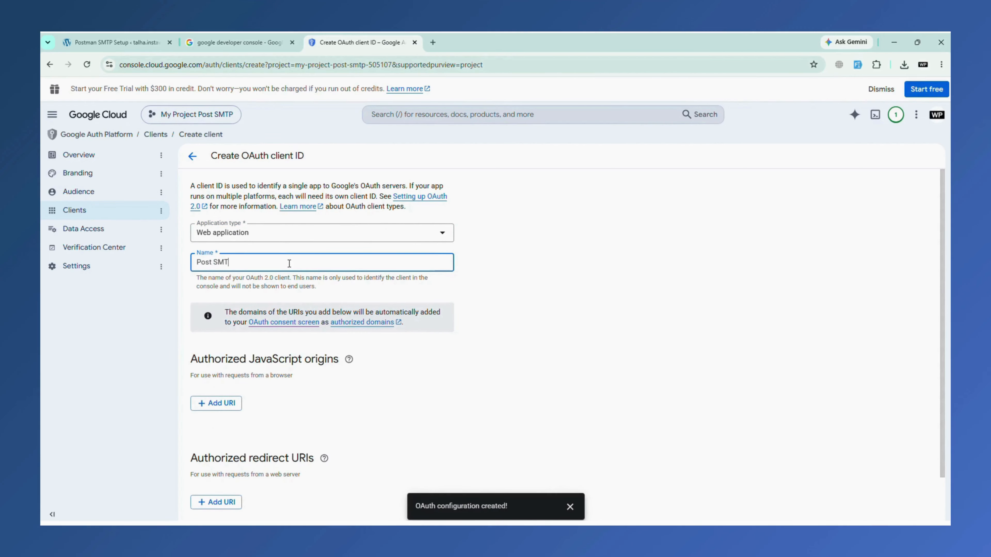
{"action": "type", "text": "P"}
{"action": "scroll", "coordinate": [523, 300], "scroll_direction": "down", "scroll_amount": 1}
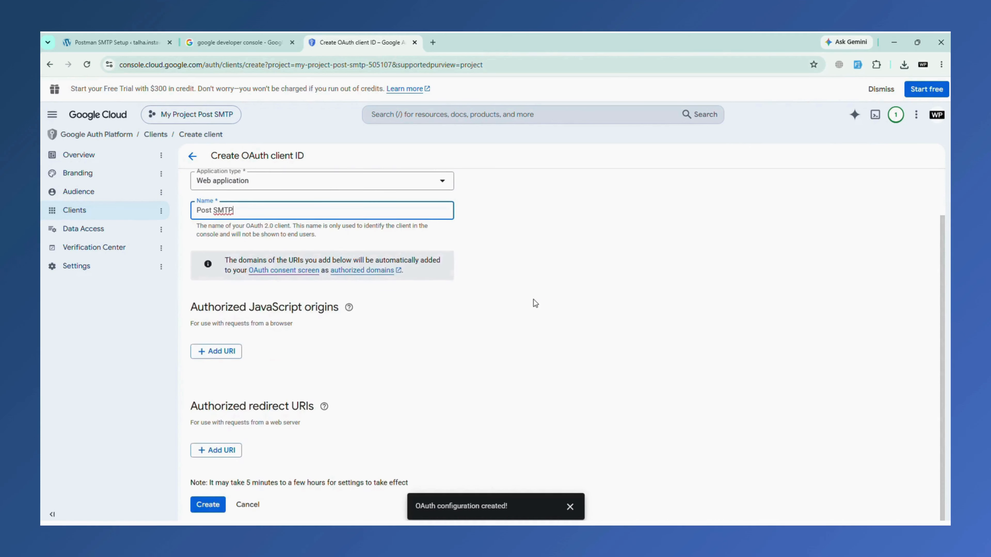
{"action": "scroll", "coordinate": [534, 304], "scroll_direction": "up", "scroll_amount": 1}
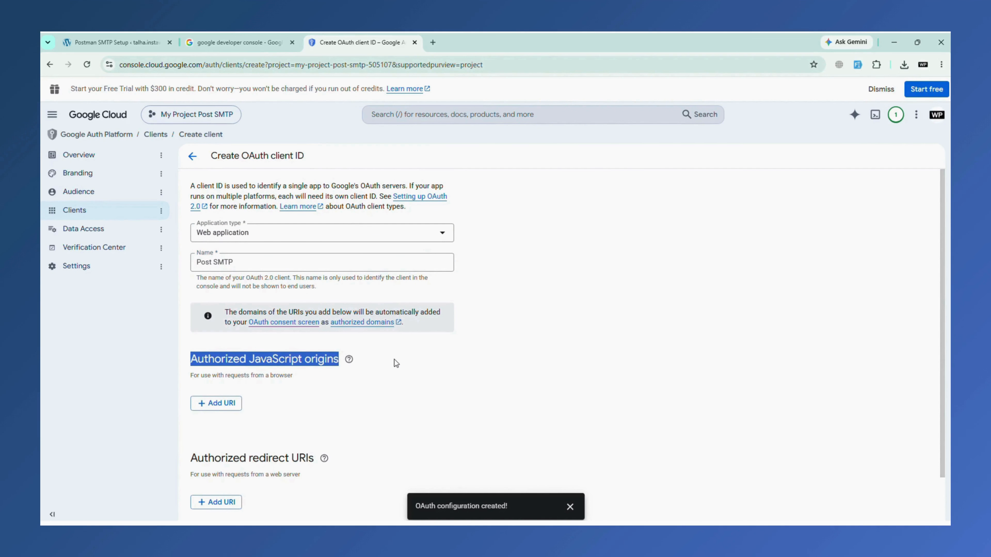
Step: Continue with Gmail API in the Post SMTP wizard and copy its authorized JavaScript origin into the OAuth client's Authorized JavaScript origins
{"action": "left_click", "coordinate": [123, 44]}
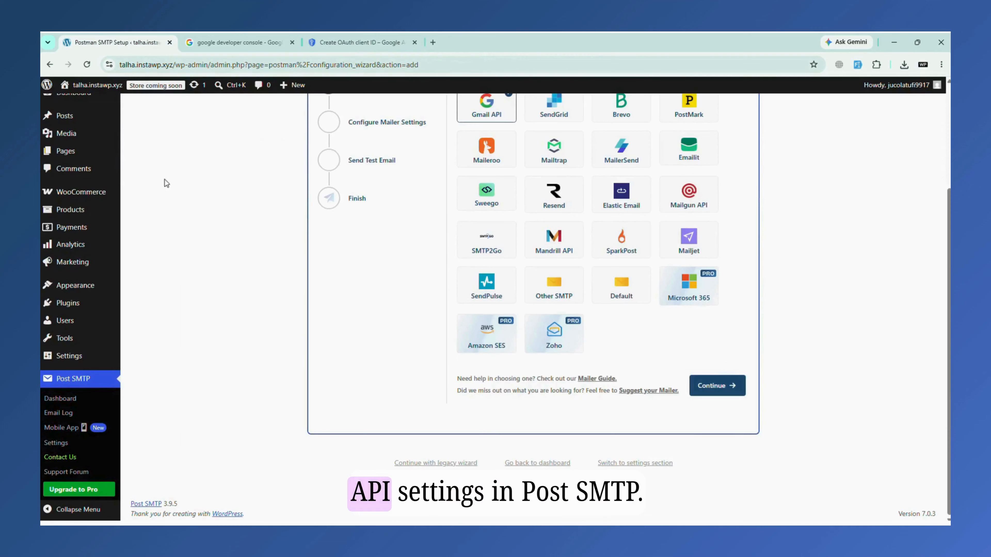
{"action": "scroll", "coordinate": [471, 211], "scroll_direction": "up", "scroll_amount": 2}
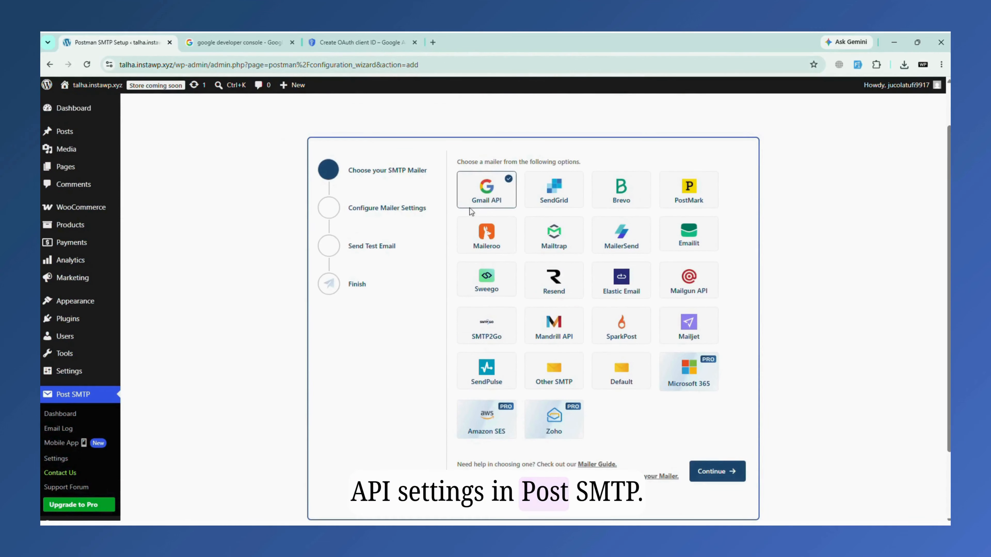
{"action": "left_click", "coordinate": [708, 470]}
{"action": "scroll", "coordinate": [658, 325], "scroll_direction": "down", "scroll_amount": 5}
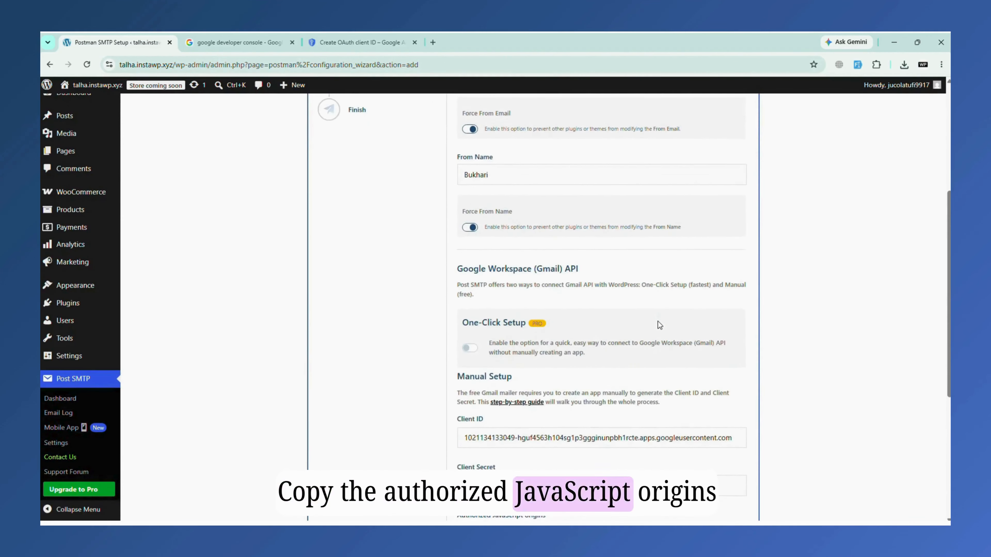
{"action": "scroll", "coordinate": [659, 325], "scroll_direction": "down", "scroll_amount": 2}
{"action": "scroll", "coordinate": [625, 336], "scroll_direction": "down", "scroll_amount": 4}
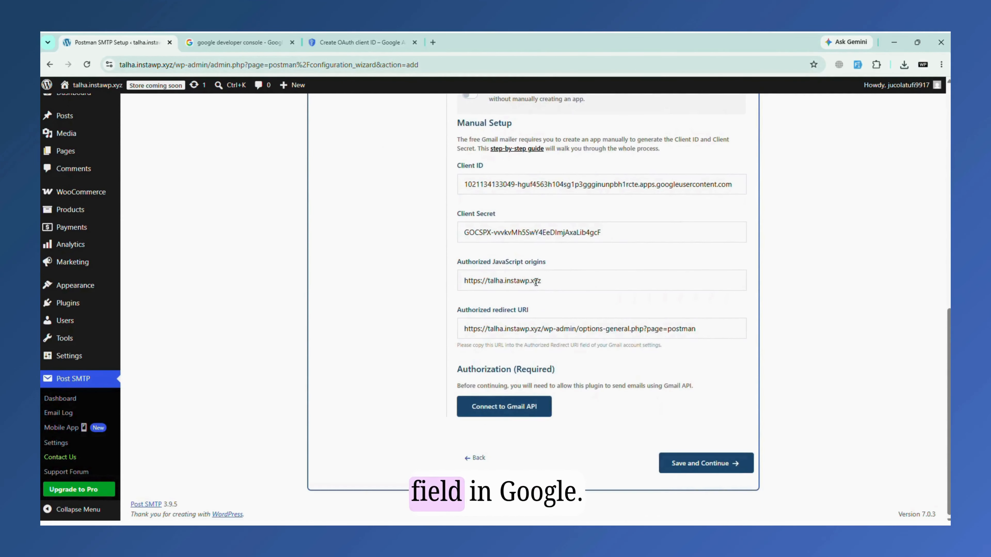
{"action": "left_click", "coordinate": [550, 282]}
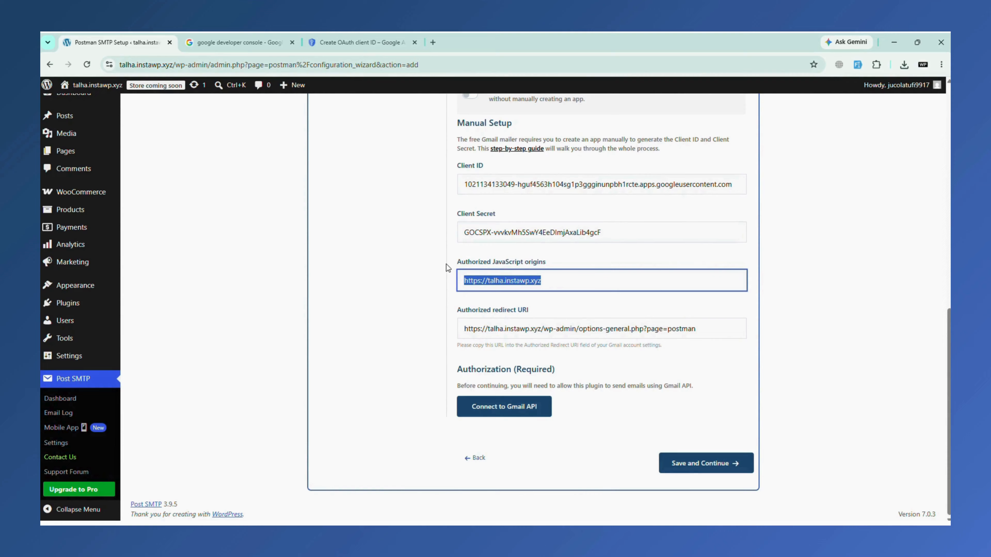
{"action": "left_click", "coordinate": [345, 43]}
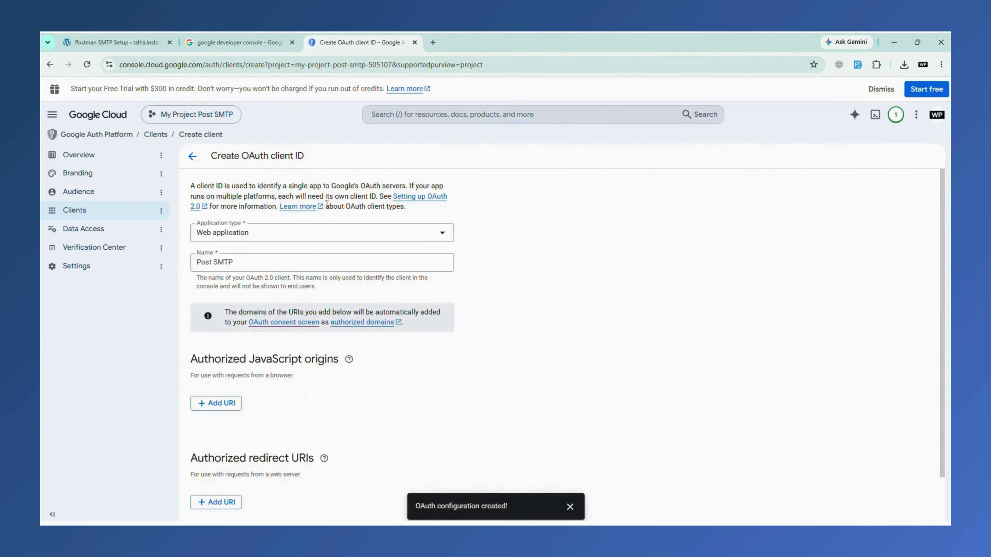
{"action": "left_click", "coordinate": [218, 404]}
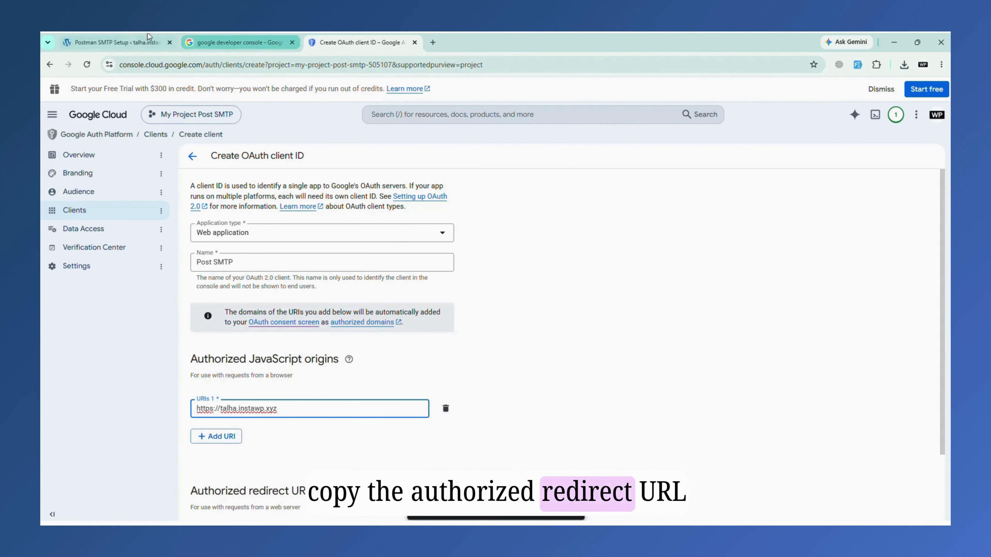
Step: Copy Post SMTP's authorized redirect URI into the OAuth client's Authorized redirect URIs and create the client
{"action": "left_click", "coordinate": [129, 41]}
{"action": "left_click_drag", "start_coordinate": [711, 330], "coordinate": [449, 331]}
{"action": "key", "text": "ctrl+c"}
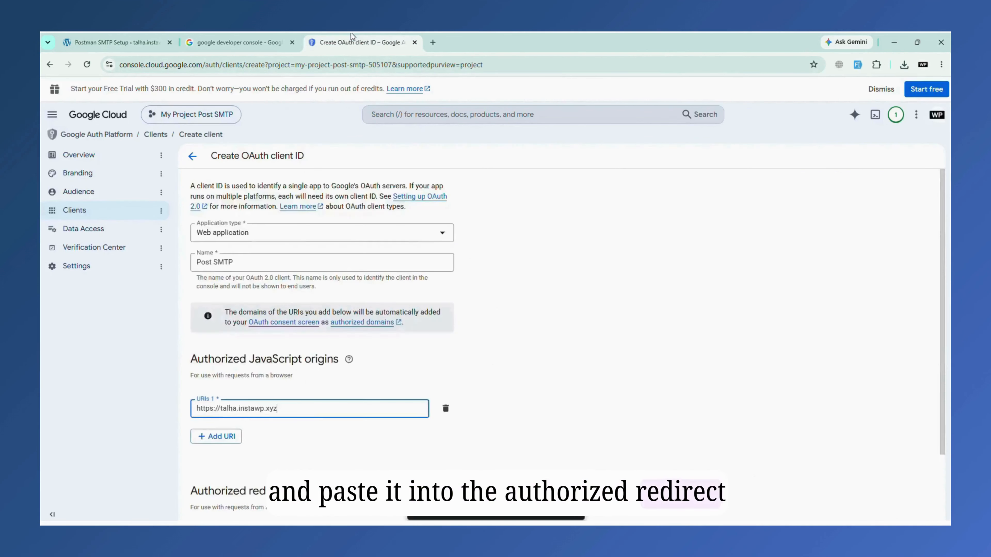
{"action": "scroll", "coordinate": [526, 360], "scroll_direction": "down", "scroll_amount": 4}
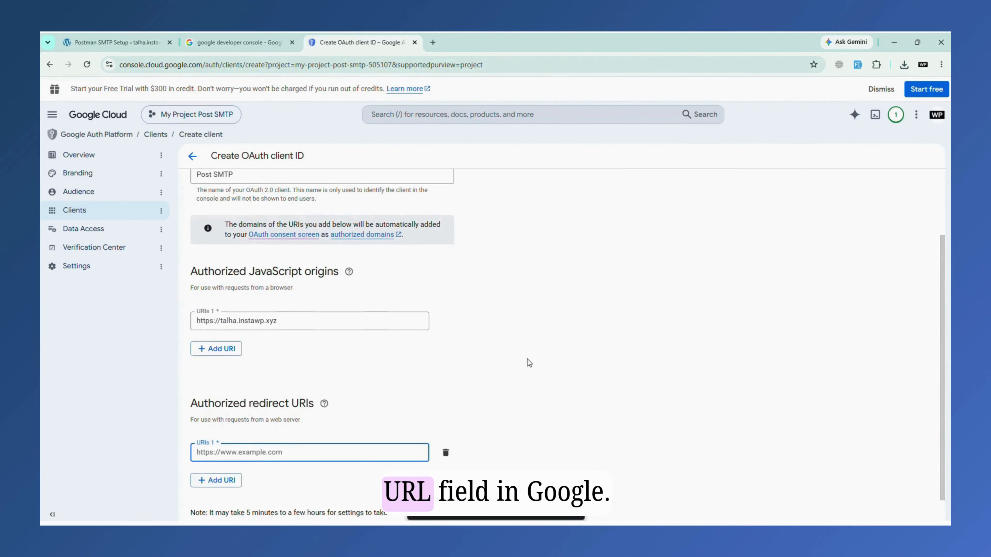
{"action": "key", "text": "ctrl+v"}
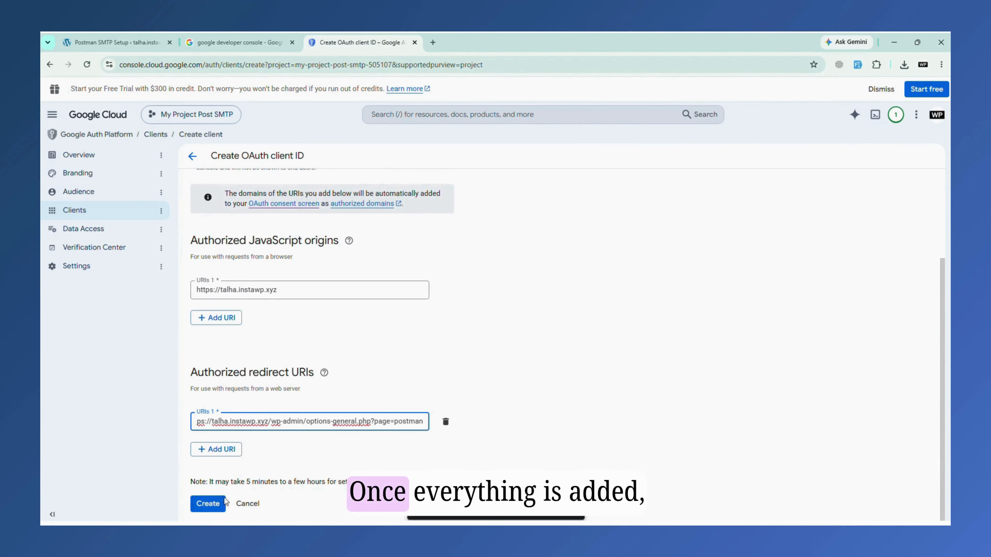
{"action": "key", "text": "Return"}
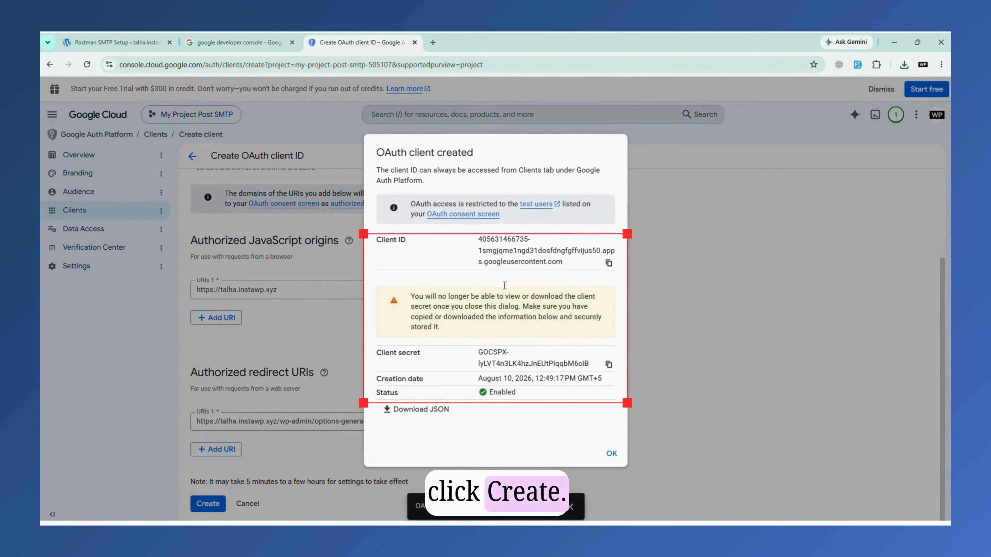
Step: Copy the new OAuth client's secret, download its credentials as JSON, and close the dialog
{"action": "left_click", "coordinate": [609, 364]}
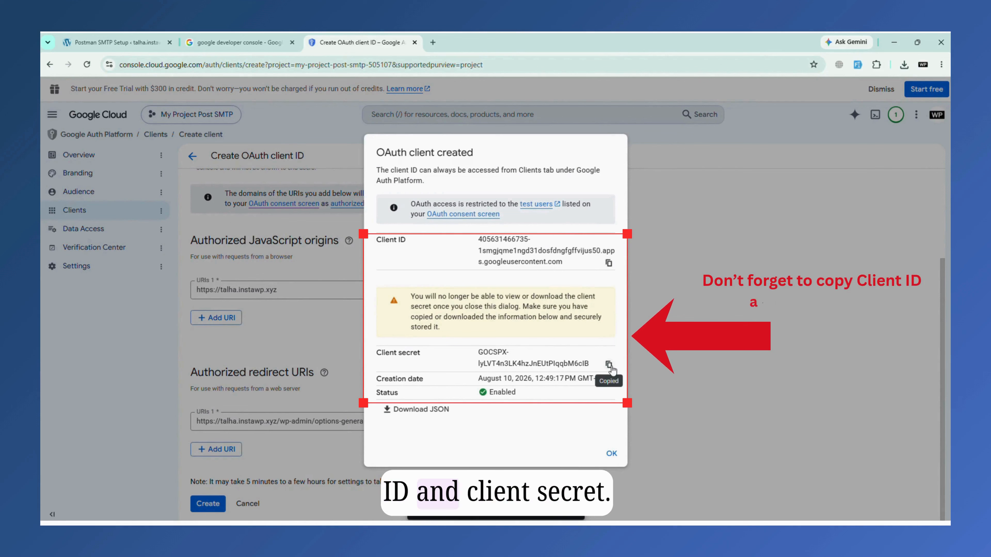
{"action": "left_click", "coordinate": [408, 411]}
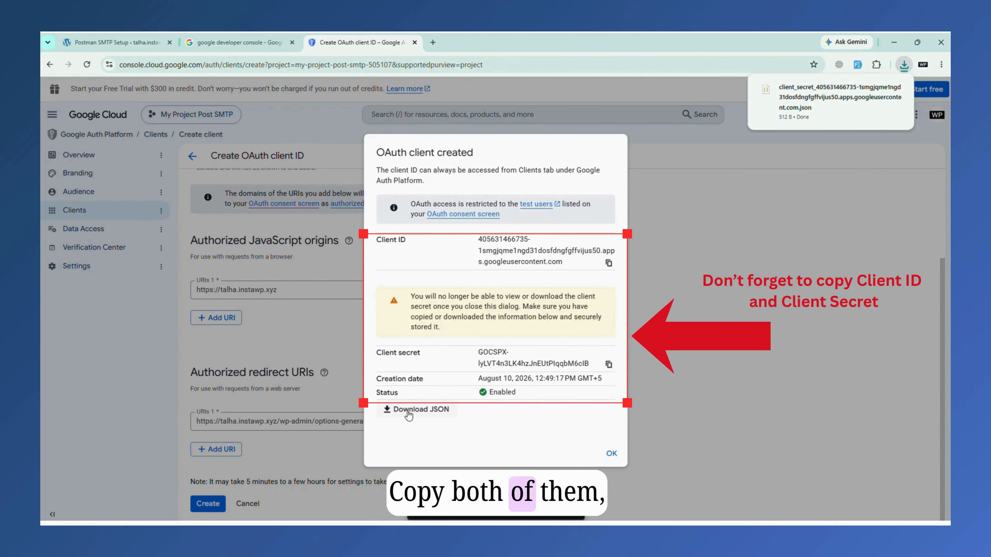
{"action": "left_click", "coordinate": [612, 456]}
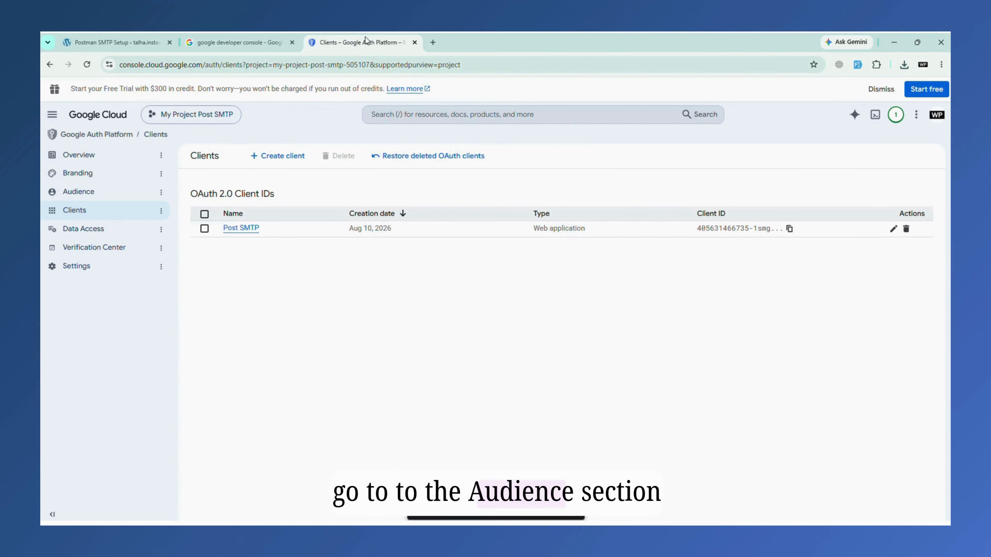
Step: Publish the app to production in the project's Audience settings
{"action": "left_click", "coordinate": [80, 192]}
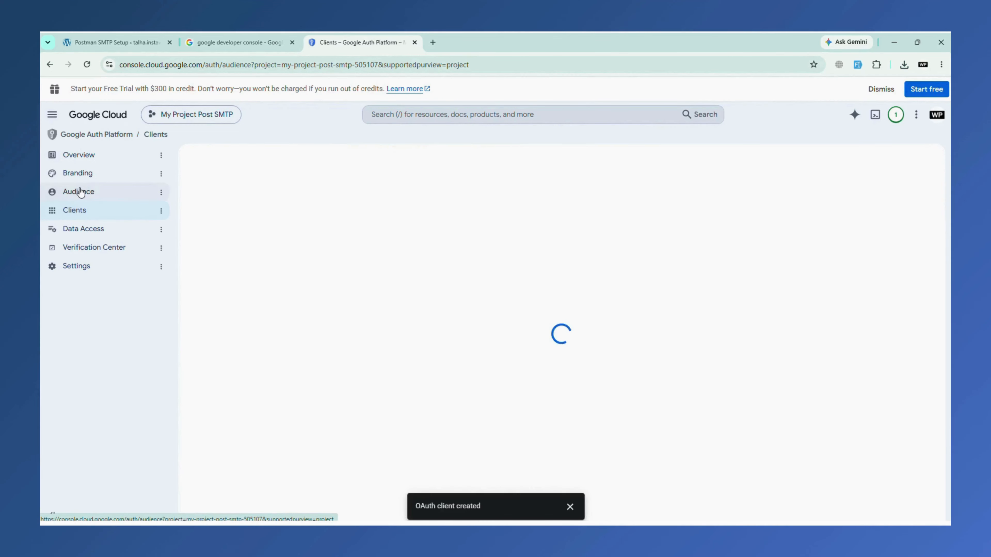
{"action": "left_click", "coordinate": [210, 245]}
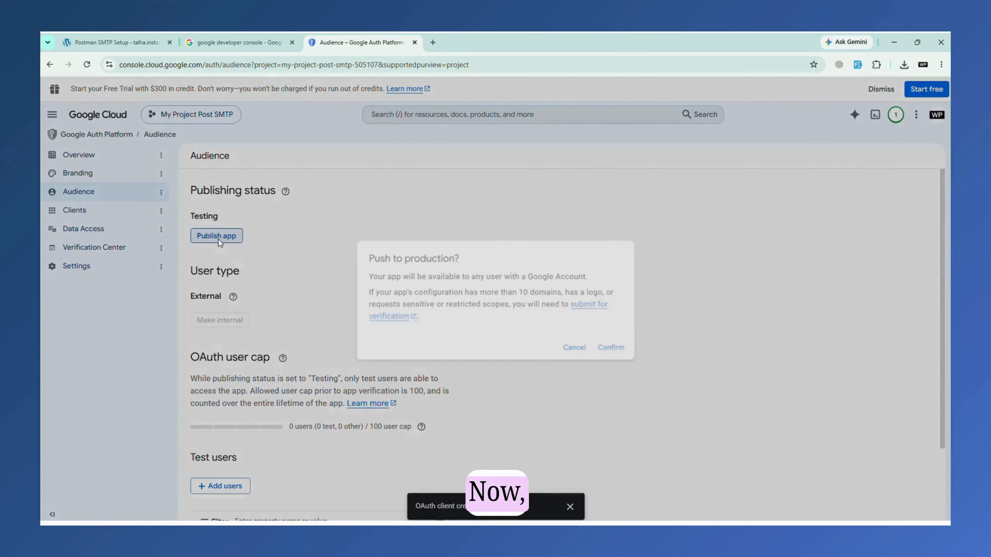
{"action": "left_click", "coordinate": [617, 349]}
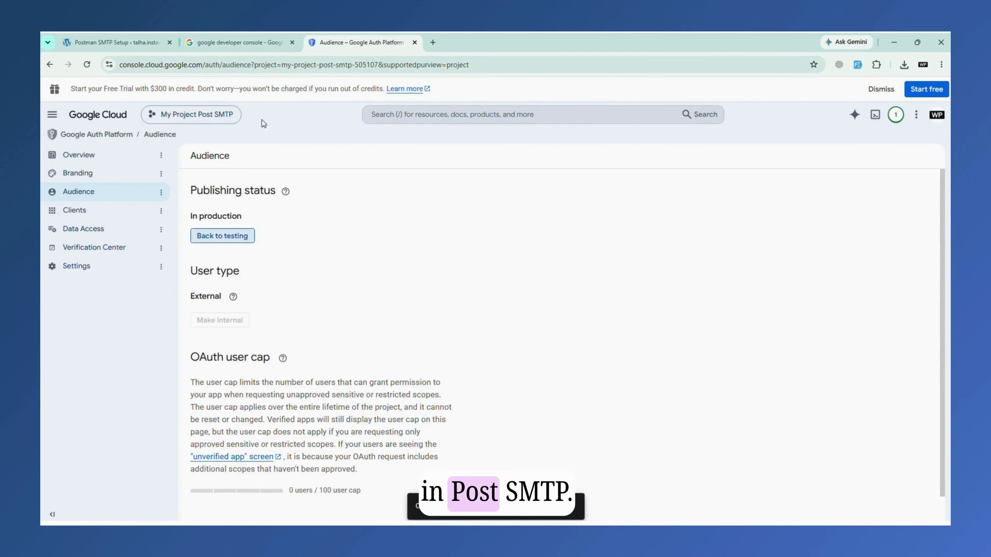
Step: Return to the Post SMTP wizard, continue with Gmail API, and paste the new client secret and client ID into the Manual Setup fields
{"action": "left_click", "coordinate": [118, 40]}
{"action": "scroll", "coordinate": [625, 345], "scroll_direction": "down", "scroll_amount": 3}
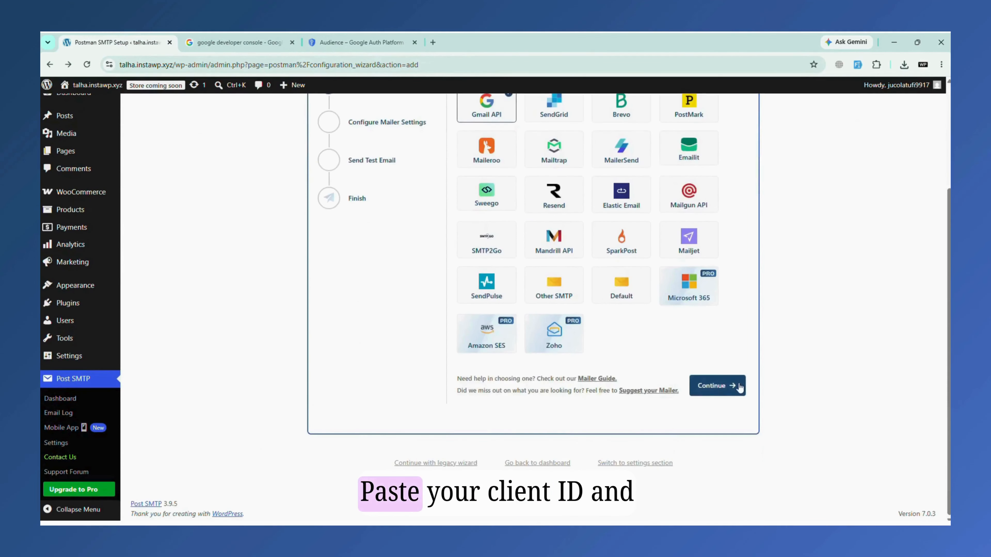
{"action": "left_click", "coordinate": [728, 388]}
{"action": "left_click", "coordinate": [575, 309]}
{"action": "key", "text": "ctrl+v"}
{"action": "left_click", "coordinate": [569, 274]}
{"action": "key", "text": "ctrl+v"}
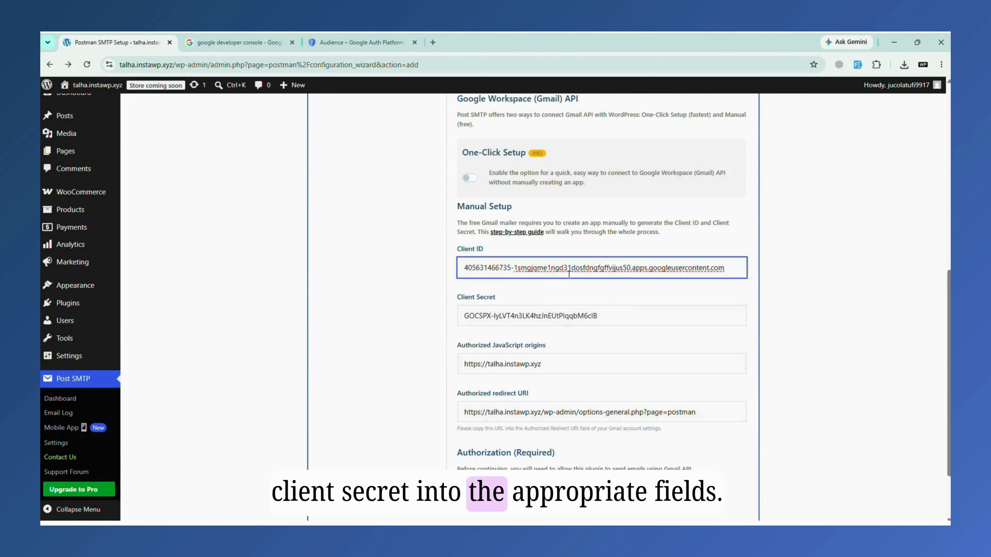
Step: Connect Post SMTP to Gmail API by signing in to Google with the account's email address and password
{"action": "scroll", "coordinate": [624, 313], "scroll_direction": "down", "scroll_amount": 2}
{"action": "left_click", "coordinate": [504, 406]}
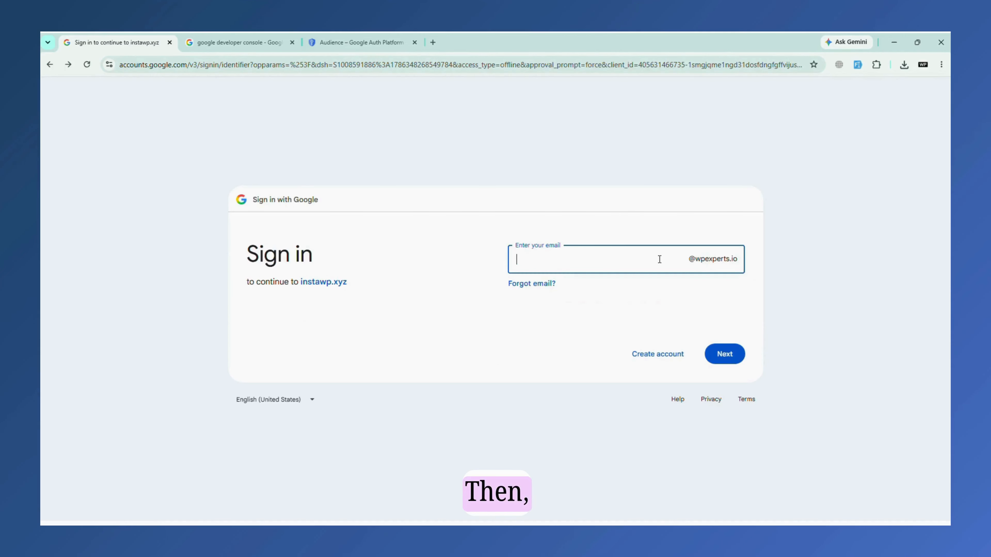
{"action": "key", "text": "ctrl+v"}
{"action": "key", "text": "Return"}
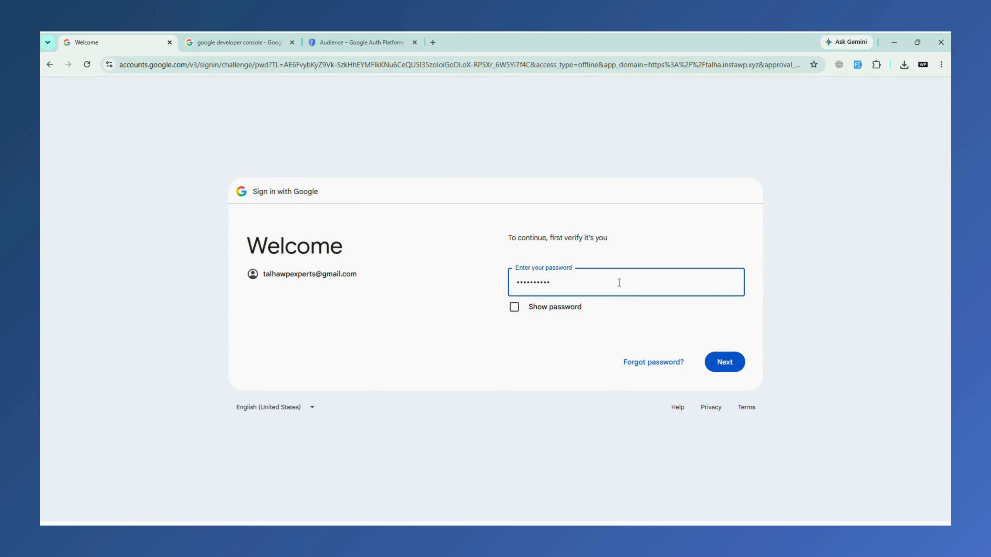
{"action": "left_click", "coordinate": [729, 363]}
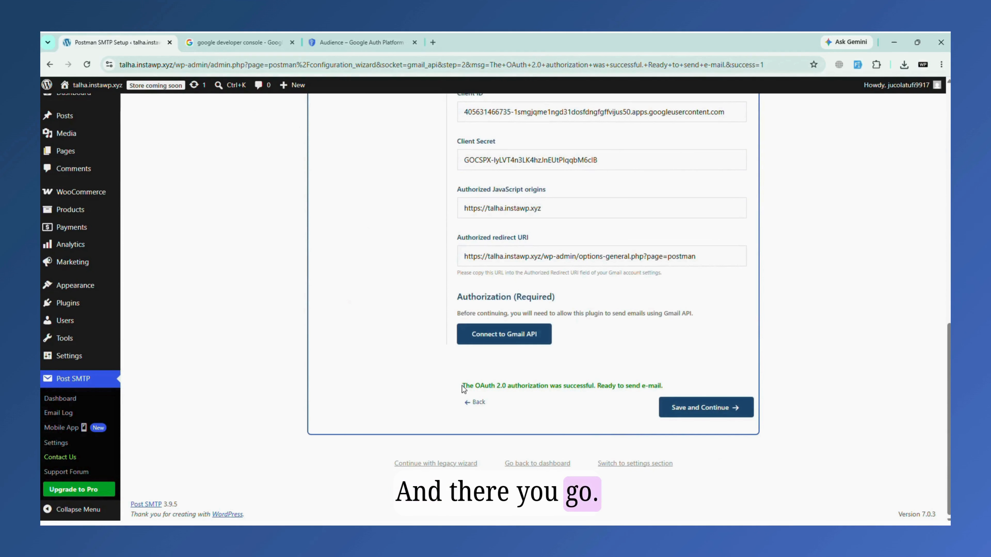
{"action": "left_click_drag", "start_coordinate": [462, 386], "coordinate": [615, 398]}
{"action": "left_click", "coordinate": [683, 370]}
{"action": "scroll", "coordinate": [679, 366], "scroll_direction": "up", "scroll_amount": 2}
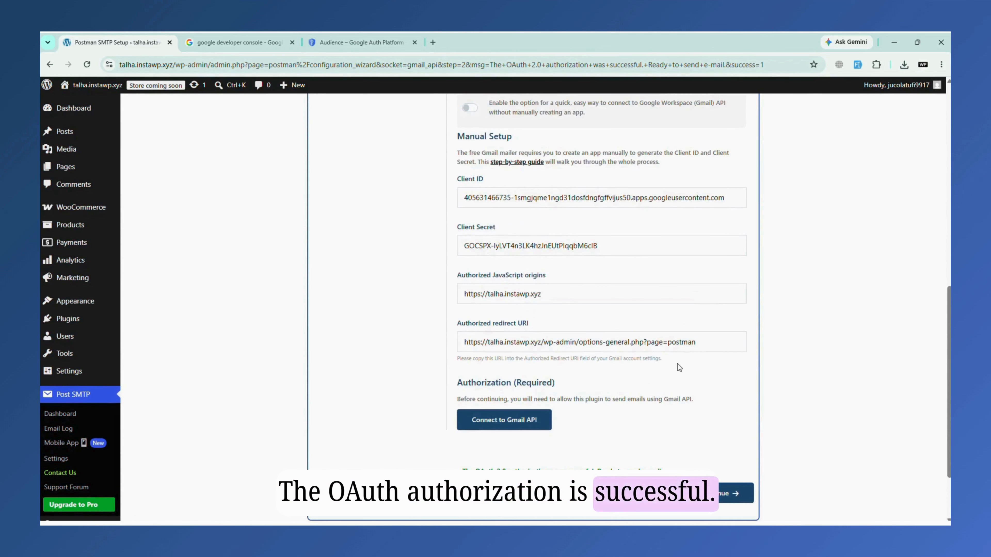
Step: Complete the Post SMTP wizard by saving the mailer settings and sending a test email to the Gmail account's address
{"action": "scroll", "coordinate": [675, 387], "scroll_direction": "down", "scroll_amount": 2}
{"action": "left_click", "coordinate": [666, 408]}
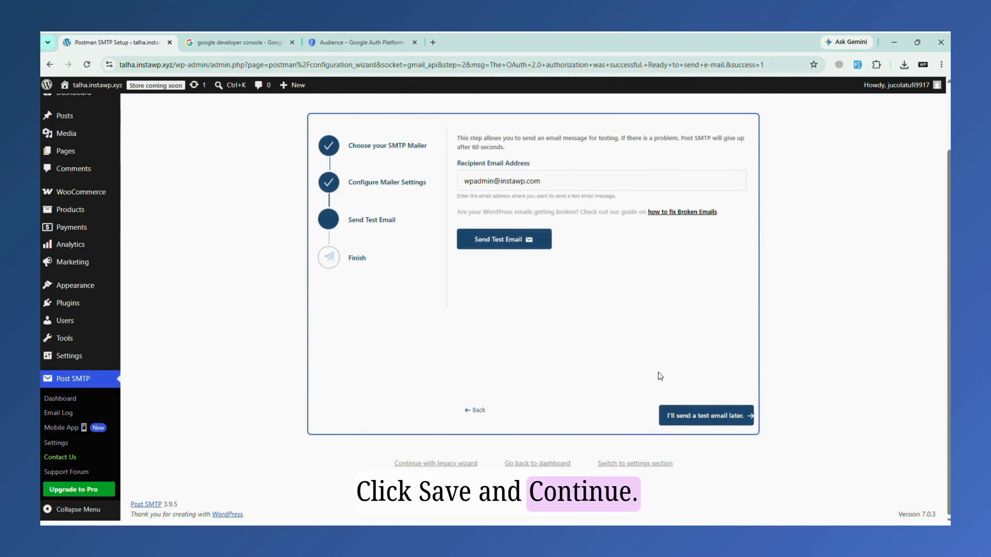
{"action": "triple_click", "coordinate": [548, 180]}
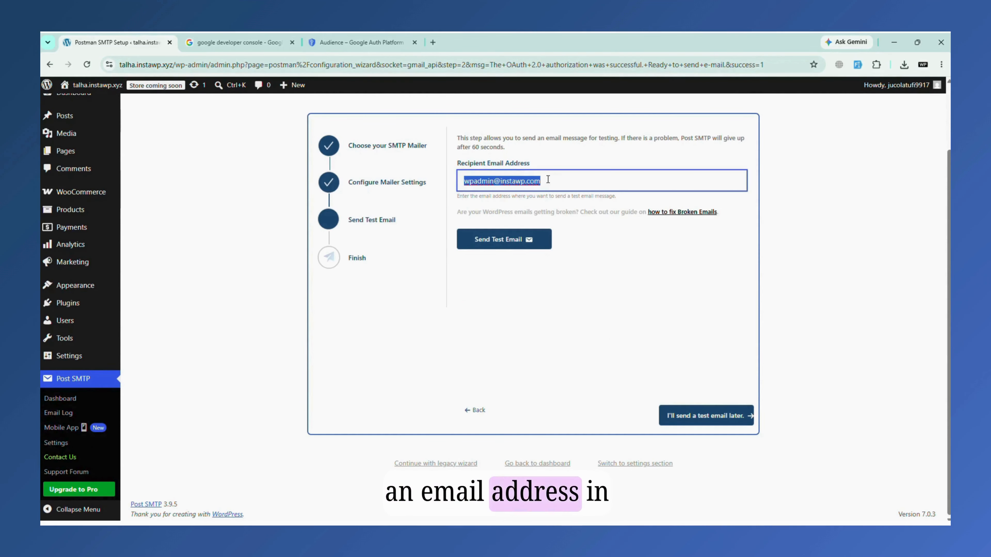
{"action": "key", "text": "ctrl+v"}
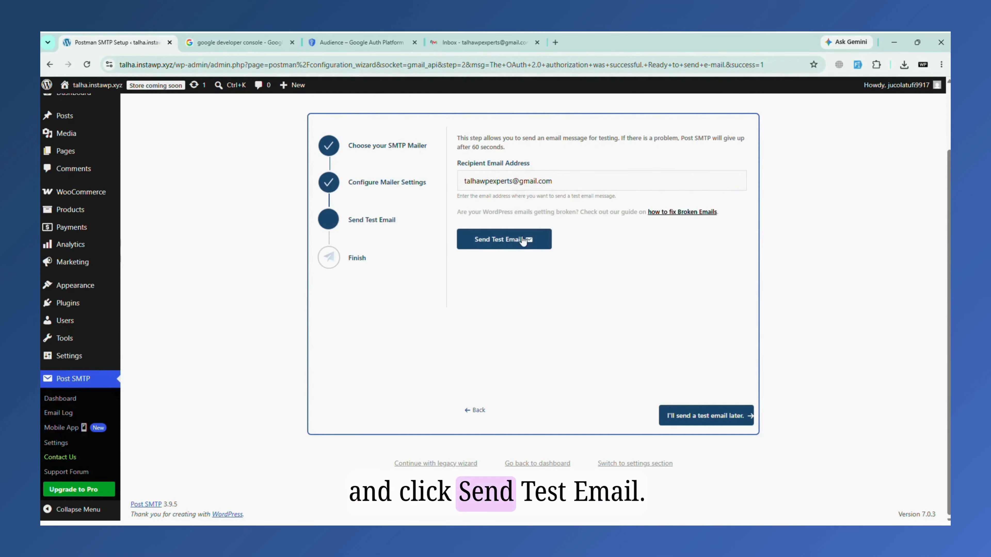
{"action": "left_click", "coordinate": [523, 239]}
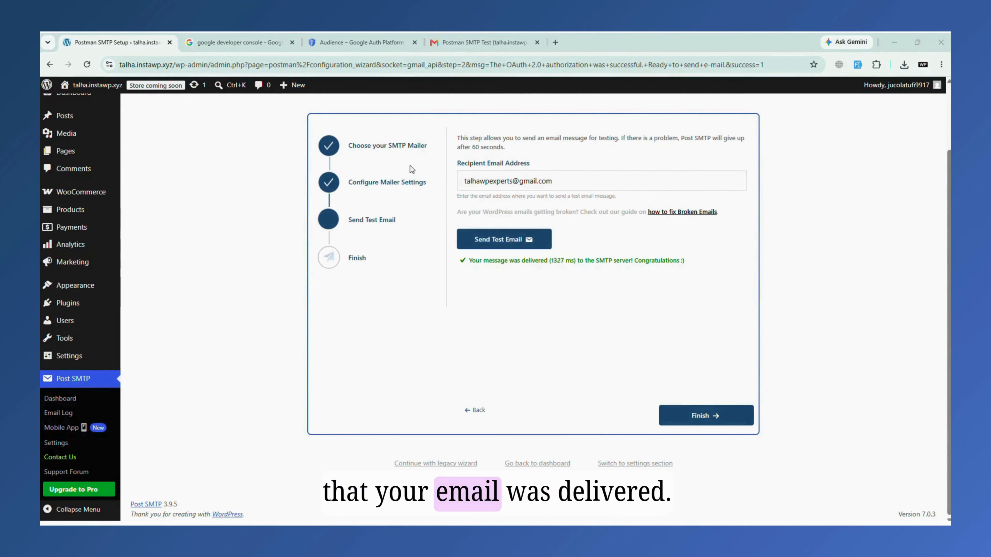
{"action": "left_click", "coordinate": [689, 423]}
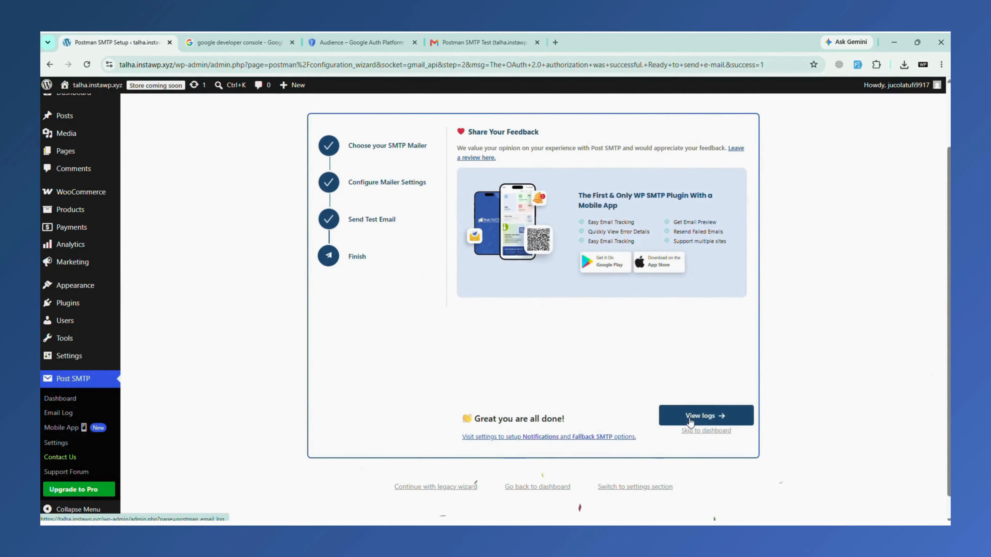
Step: Check the newest test email entry in the Post SMTP email logs and open the received test message in Gmail
{"action": "left_click", "coordinate": [689, 423]}
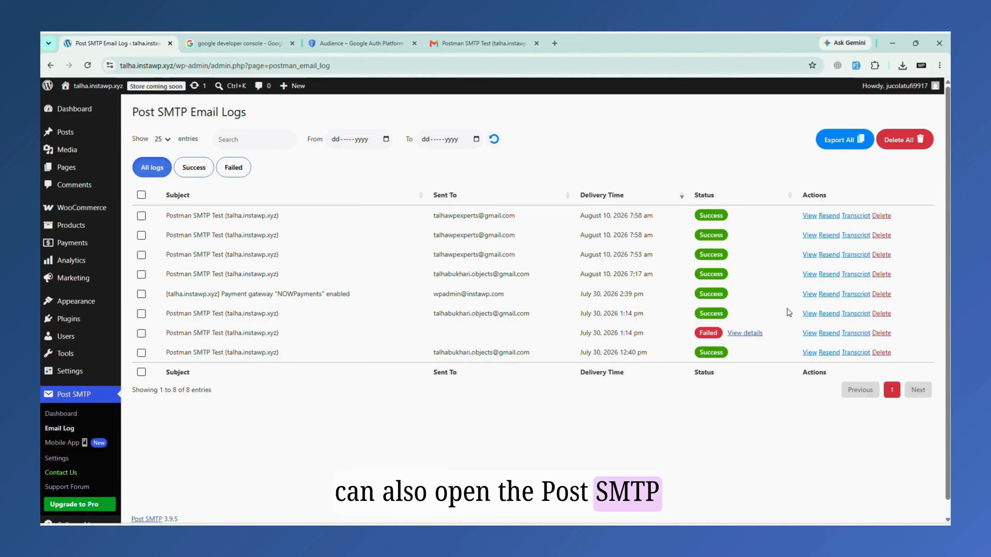
{"action": "left_click_drag", "start_coordinate": [194, 214], "coordinate": [896, 217]}
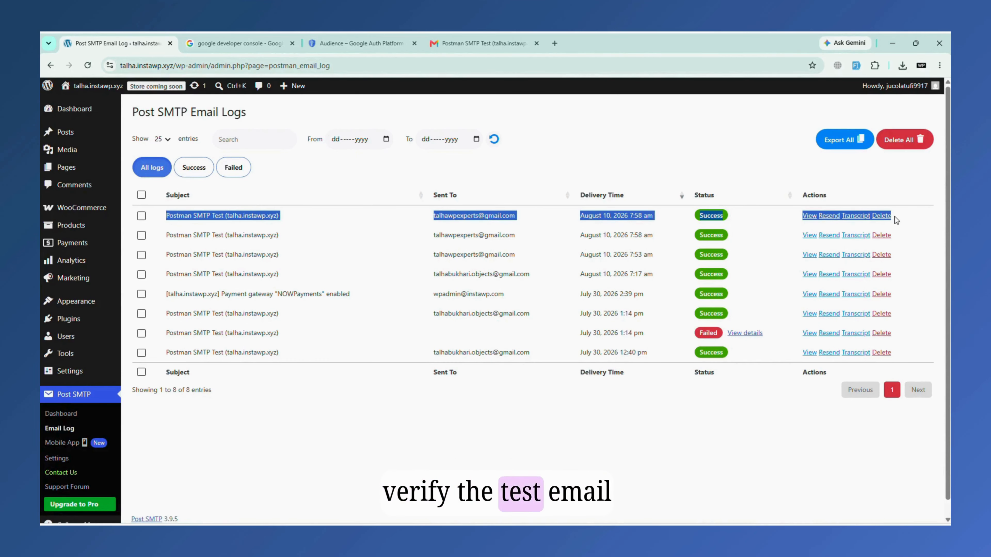
{"action": "left_click", "coordinate": [896, 218]}
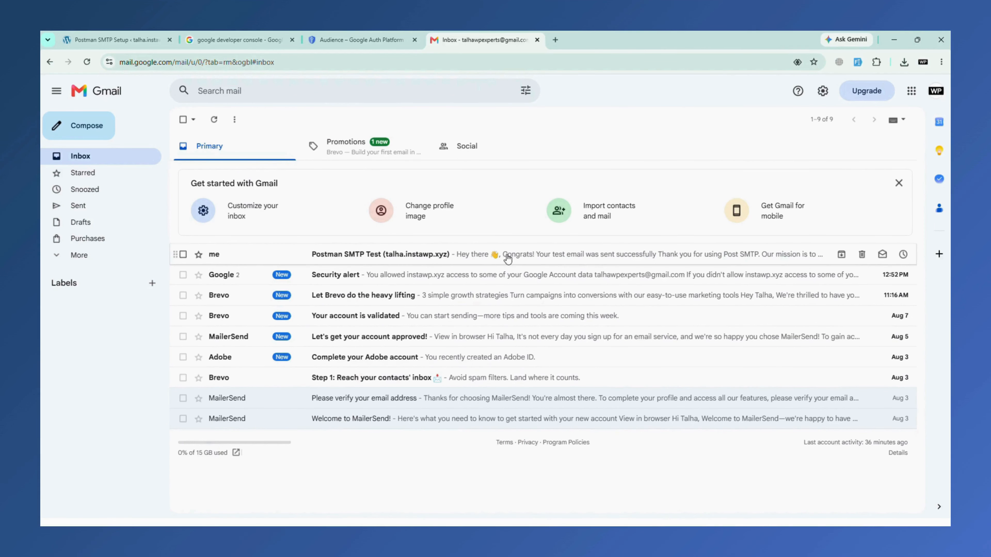
{"action": "left_click", "coordinate": [508, 256]}
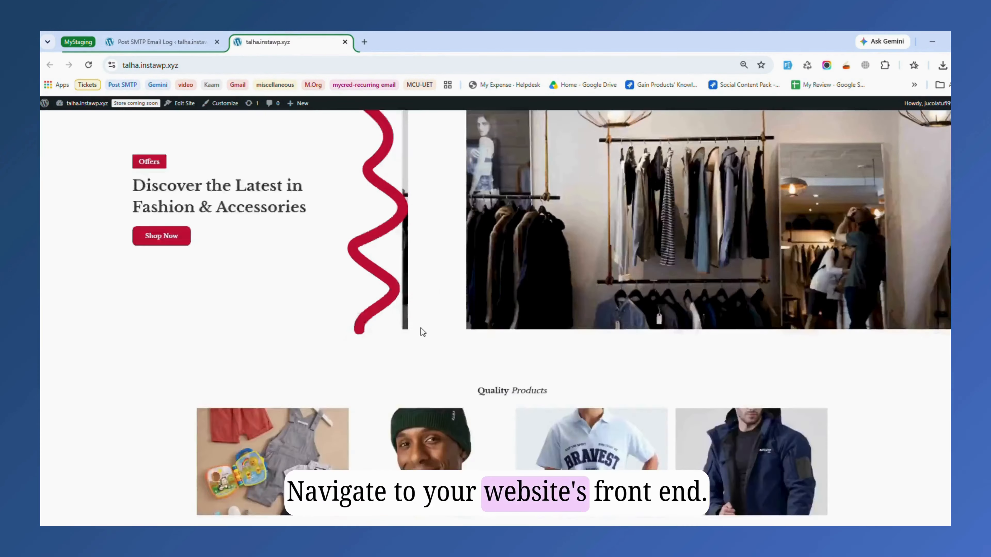
Step: Add the Polo to the cart from the store's front end and proceed to checkout
{"action": "scroll", "coordinate": [422, 332], "scroll_direction": "down", "scroll_amount": 10}
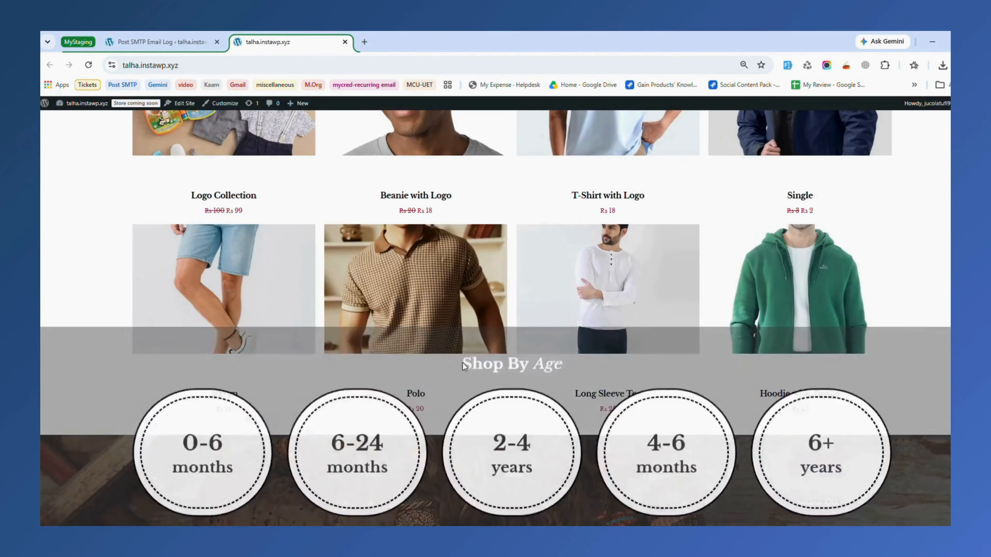
{"action": "left_click", "coordinate": [483, 372]}
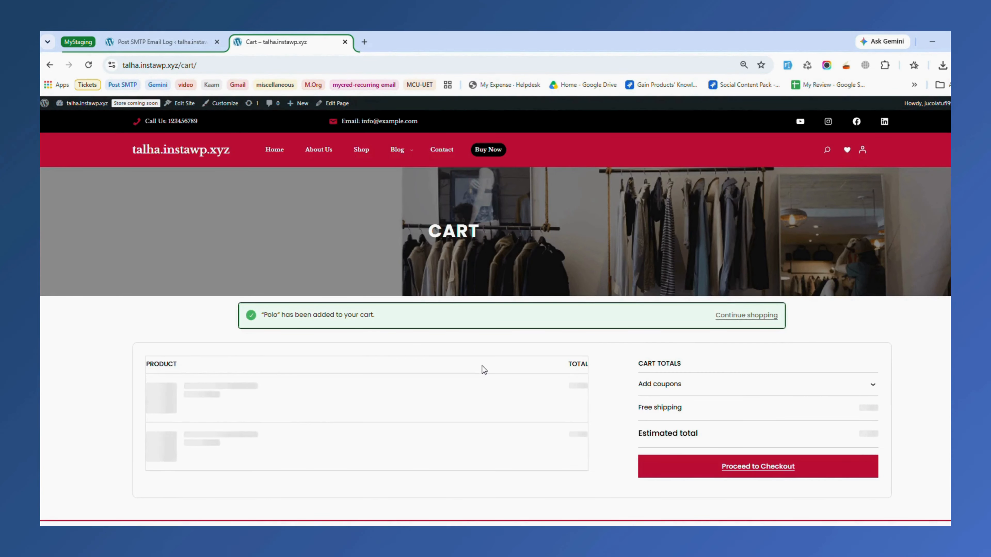
{"action": "scroll", "coordinate": [483, 369], "scroll_direction": "down", "scroll_amount": 2}
{"action": "left_click", "coordinate": [714, 377]}
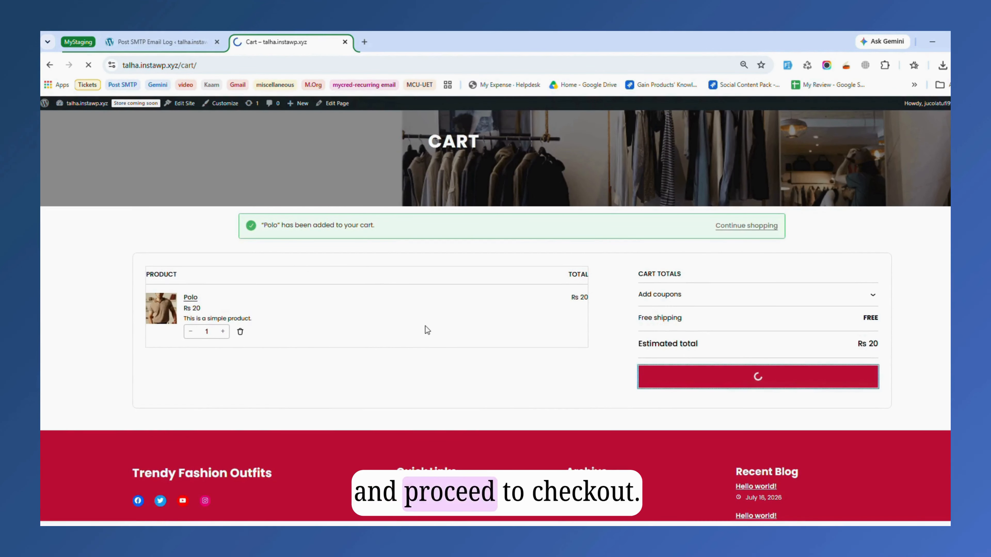
Step: Place the Polo order with free shipping and cash on delivery, and check the order confirmation message
{"action": "left_click_drag", "start_coordinate": [319, 347], "coordinate": [186, 383]}
{"action": "left_click", "coordinate": [129, 391]}
{"action": "scroll", "coordinate": [359, 365], "scroll_direction": "down", "scroll_amount": 6}
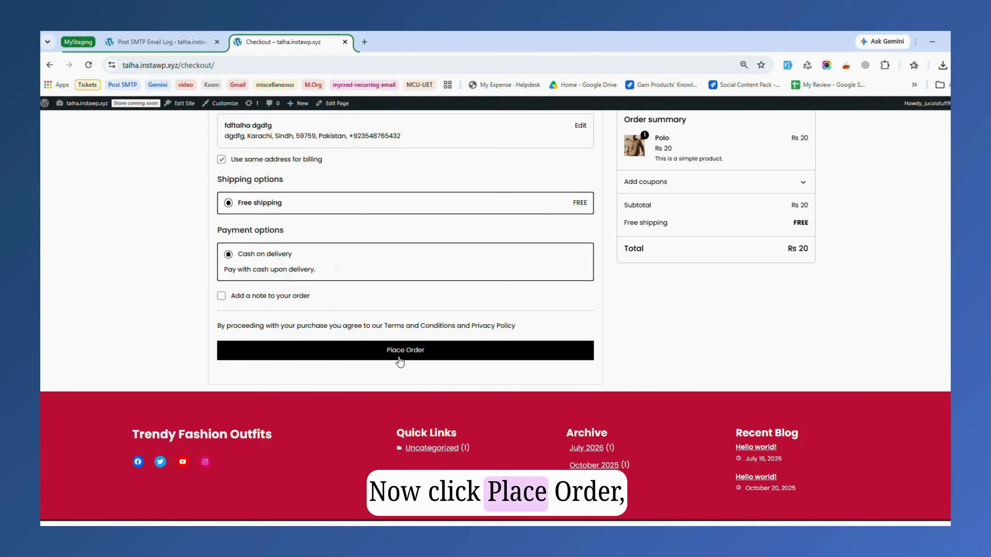
{"action": "left_click", "coordinate": [400, 359]}
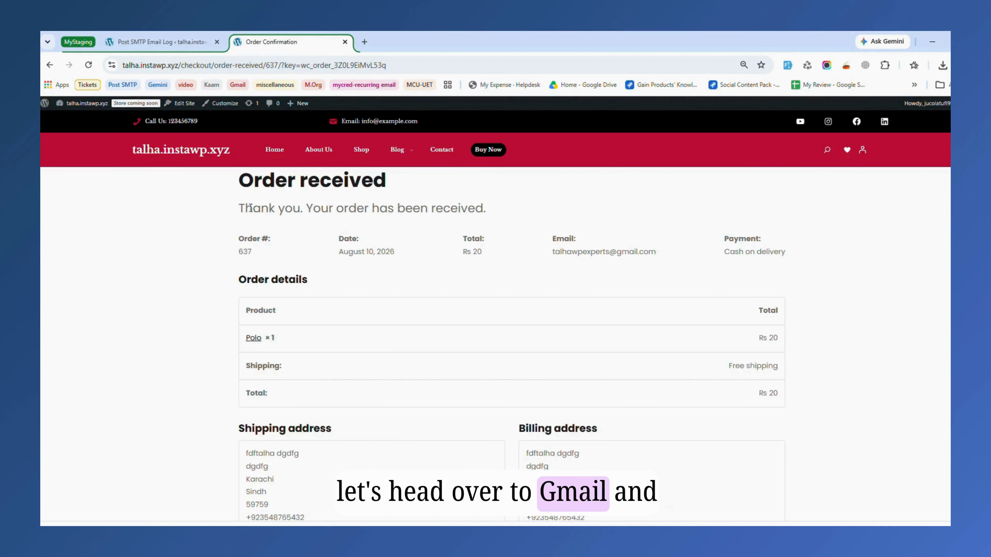
{"action": "left_click_drag", "start_coordinate": [249, 207], "coordinate": [463, 209]}
{"action": "left_click", "coordinate": [540, 211]}
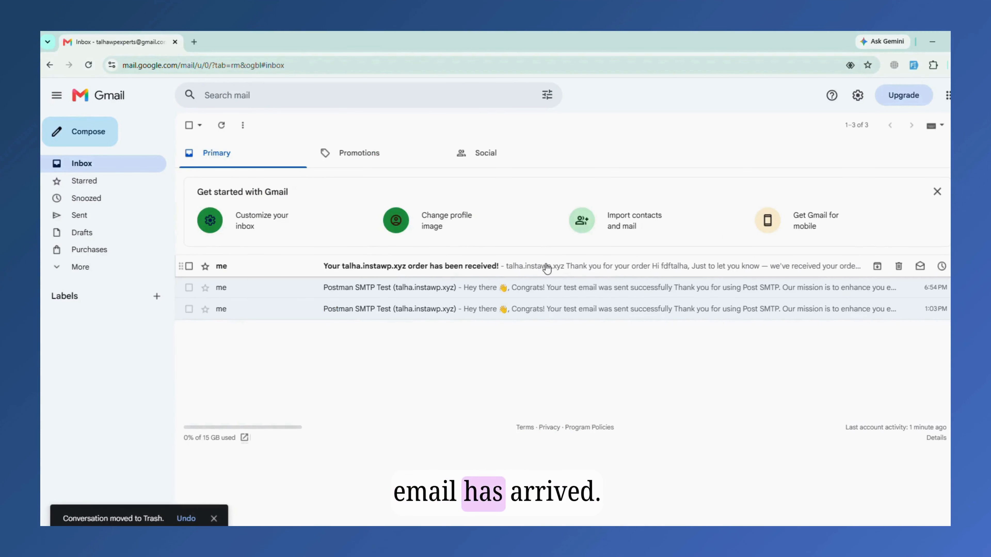
Step: Open the WooCommerce order confirmation email in the Gmail inbox and review its order summary
{"action": "left_click", "coordinate": [548, 267]}
{"action": "scroll", "coordinate": [528, 359], "scroll_direction": "down", "scroll_amount": 2}
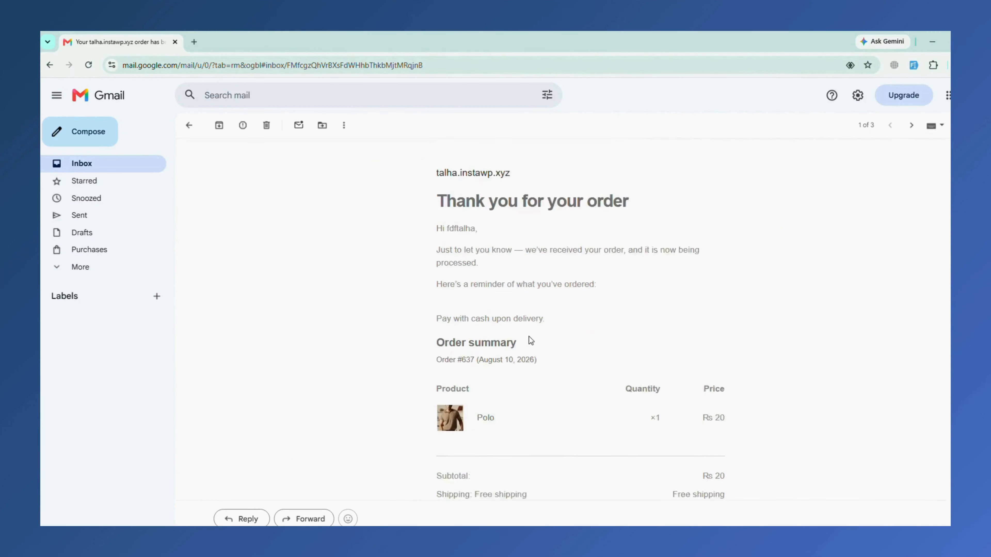
{"action": "scroll", "coordinate": [529, 308], "scroll_direction": "up", "scroll_amount": 2}
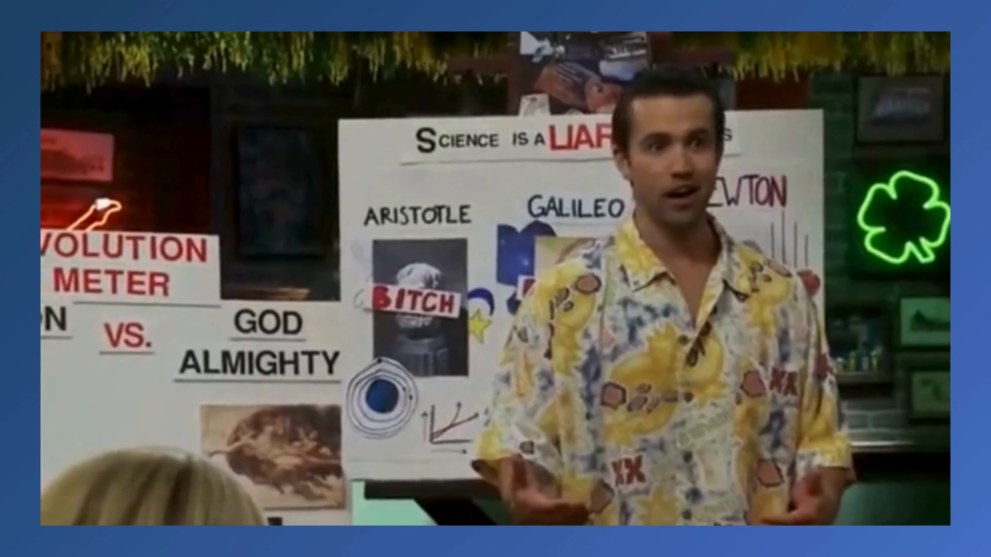